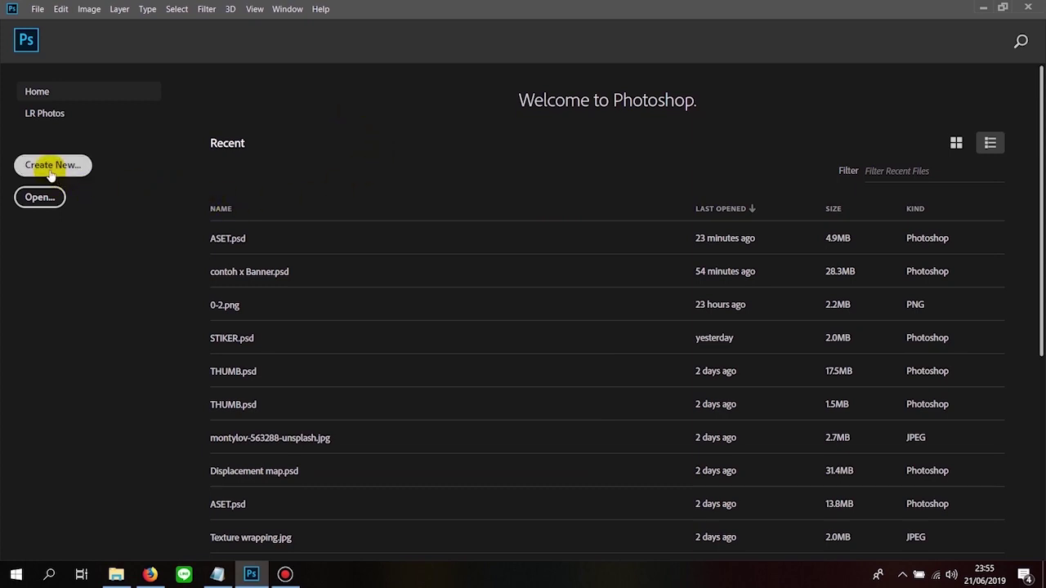
Step: Start a new document named 'x banner' measured in centimeters
left_click(36, 14)
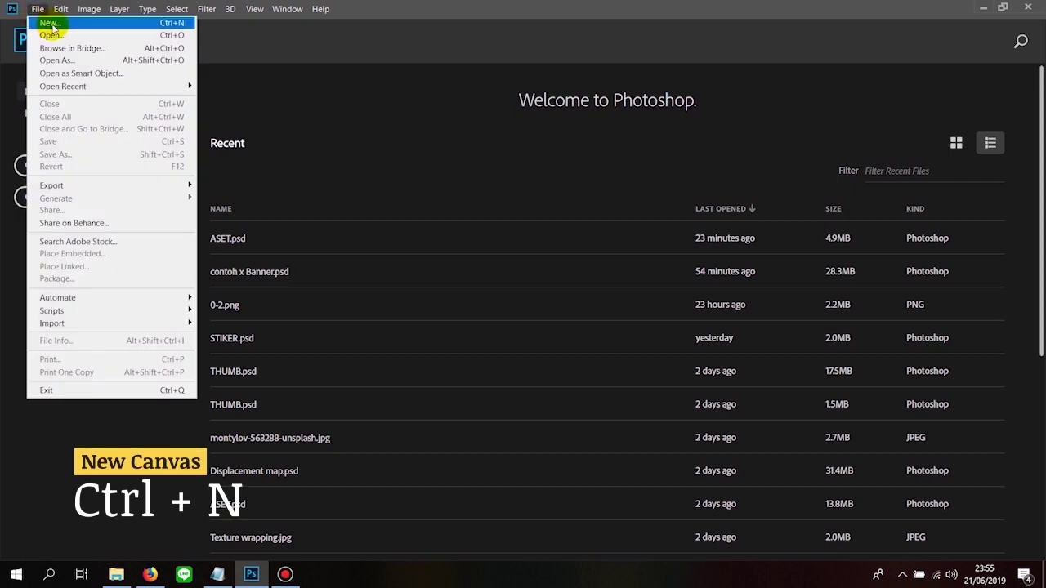
left_click(50, 24)
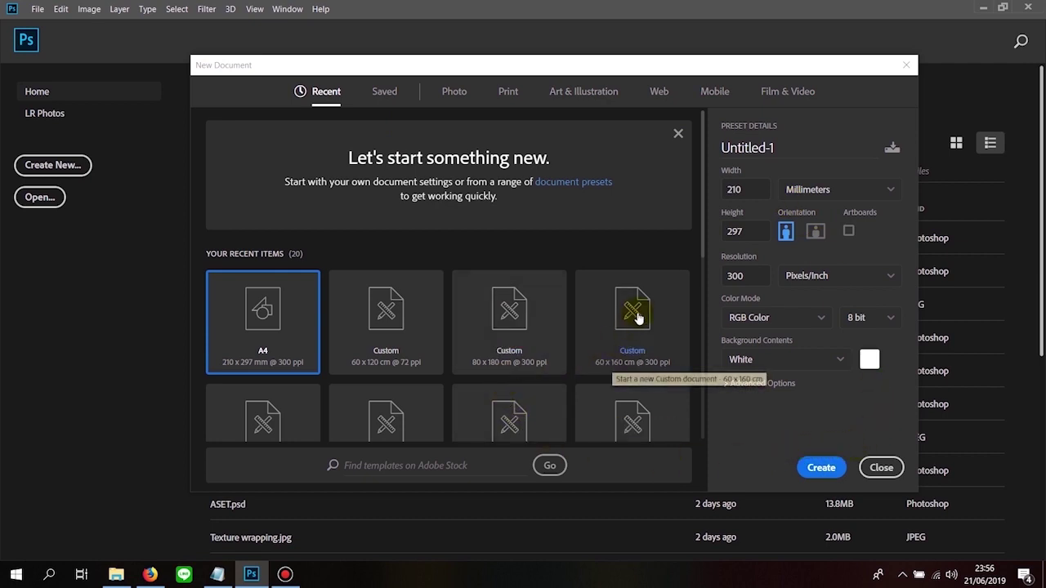
left_click_drag(814, 145, 719, 148)
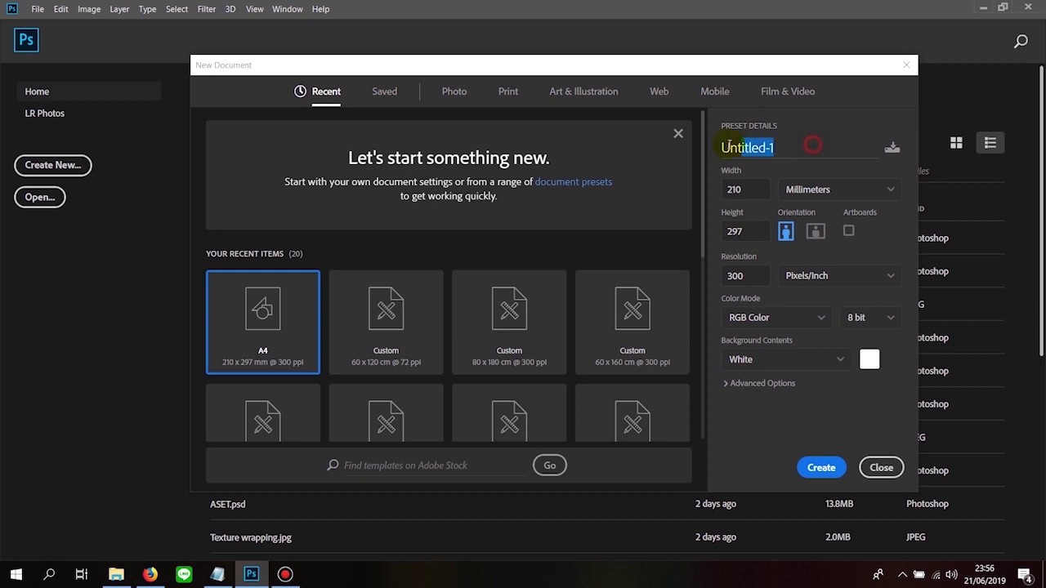
type("x")
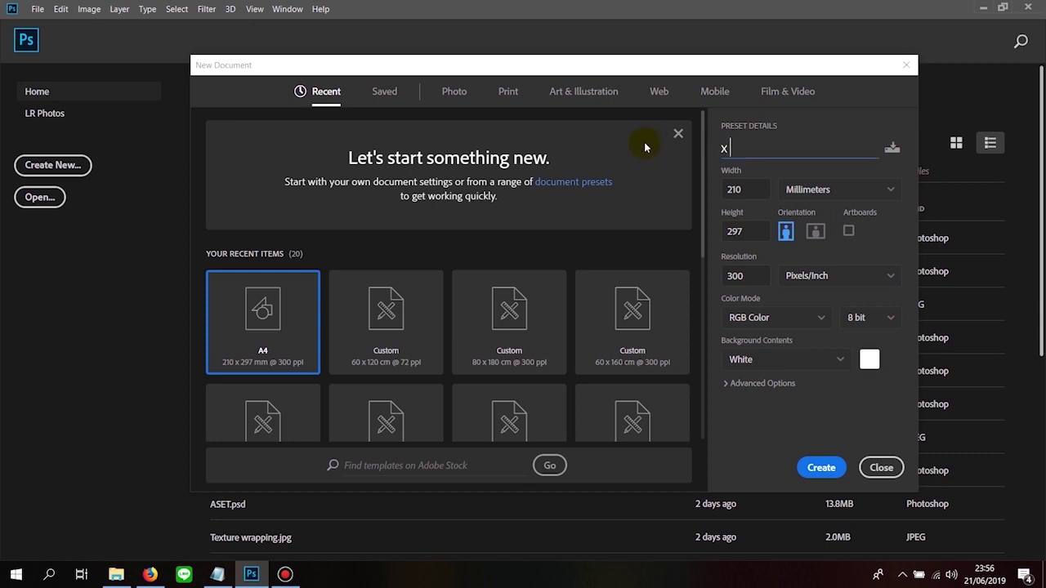
type(" banner")
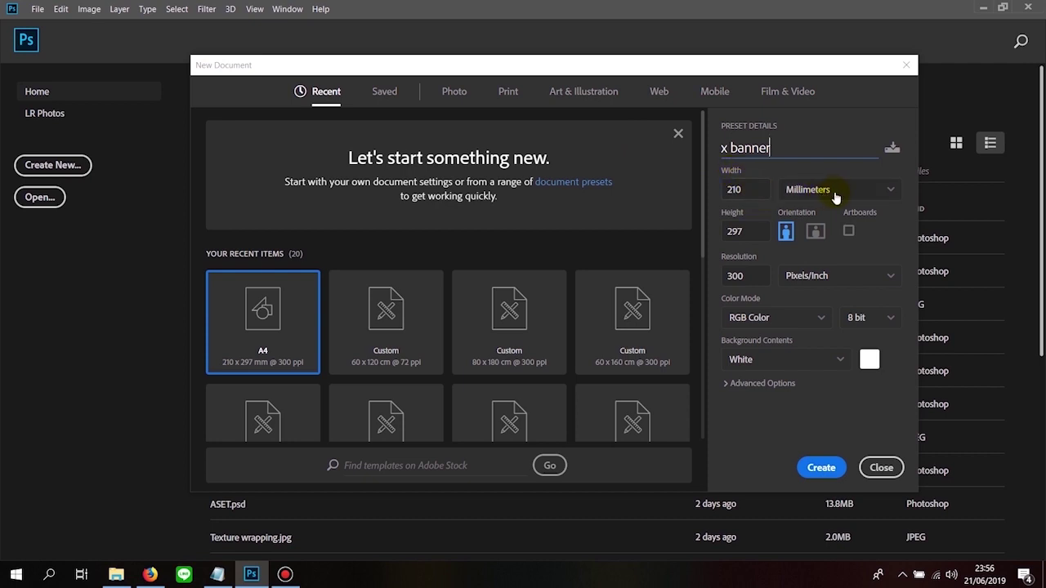
left_click(836, 196)
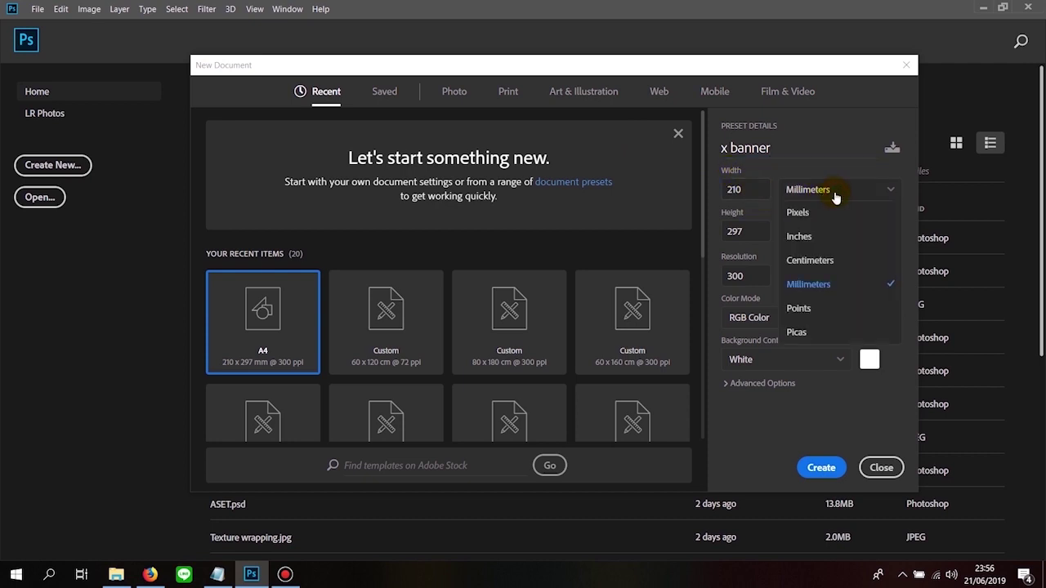
left_click(832, 261)
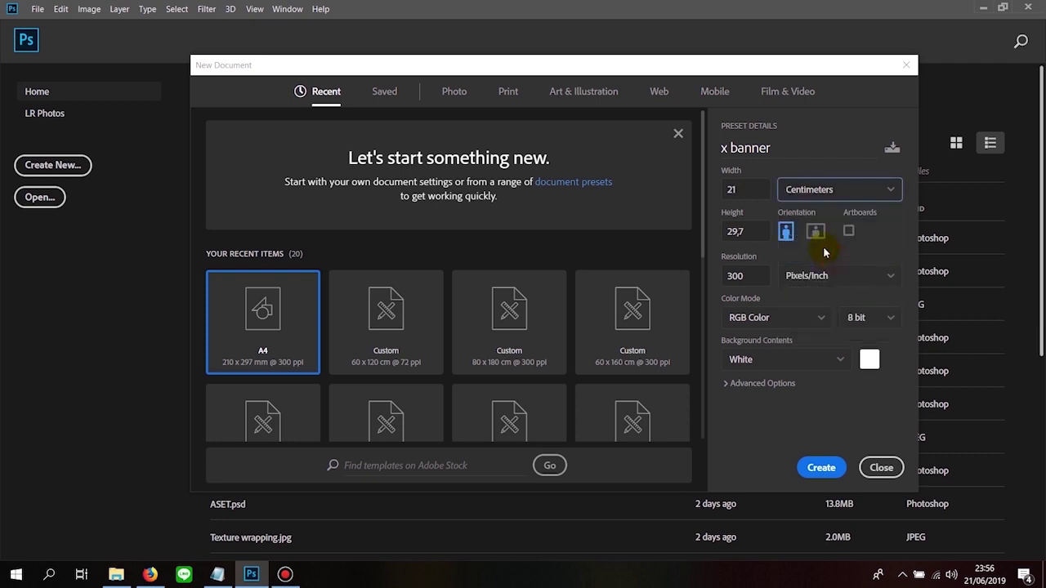
Step: Set the size to 60 × 120 cm at 72 ppi and create the document
double_click(740, 189)
type("60")
double_click(735, 231)
type("120")
left_click(864, 262)
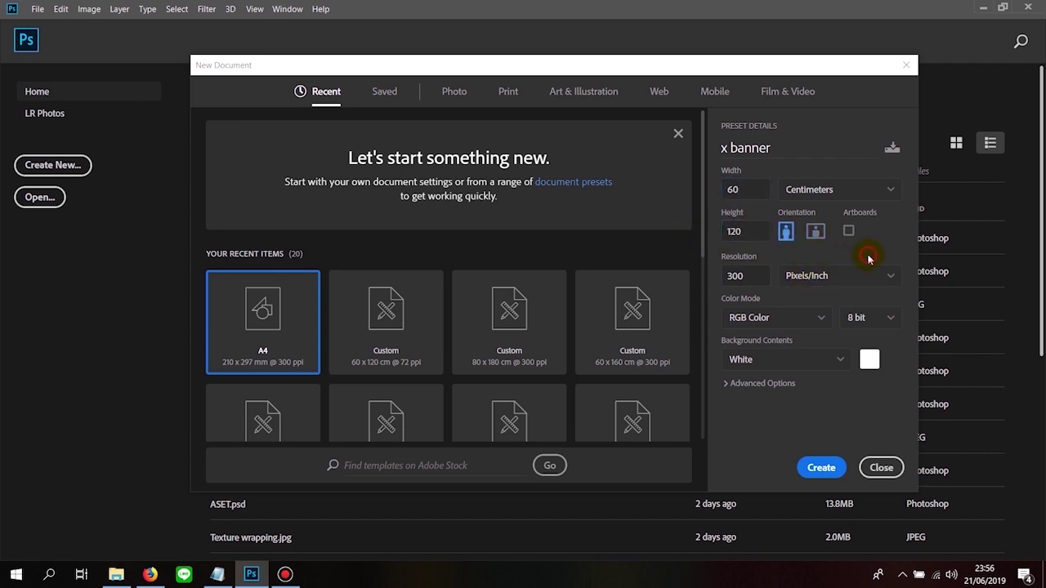
double_click(750, 276)
type("7")
type("2")
left_click(806, 302)
left_click(821, 471)
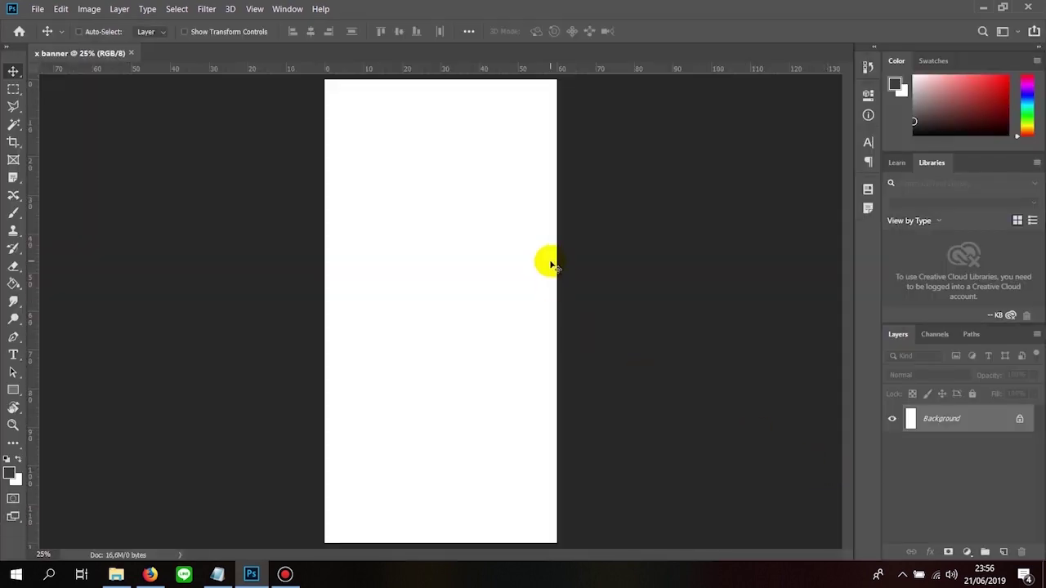
Step: Check the blank 60 × 120 cm canvas and bring up the mentah folder in File Explorer
scroll(536, 215, "down", 1)
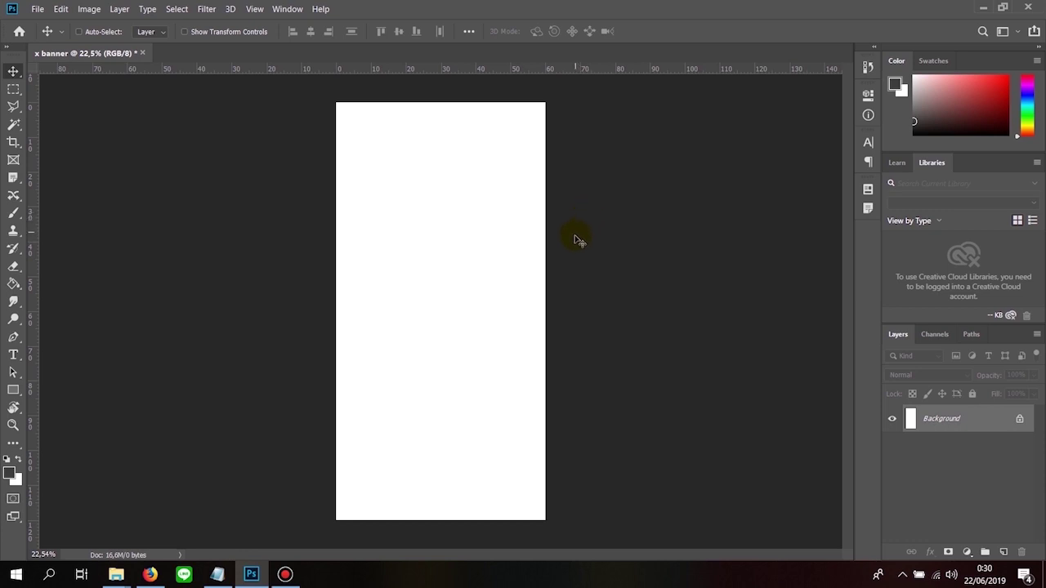
left_click(502, 229)
left_click(119, 541)
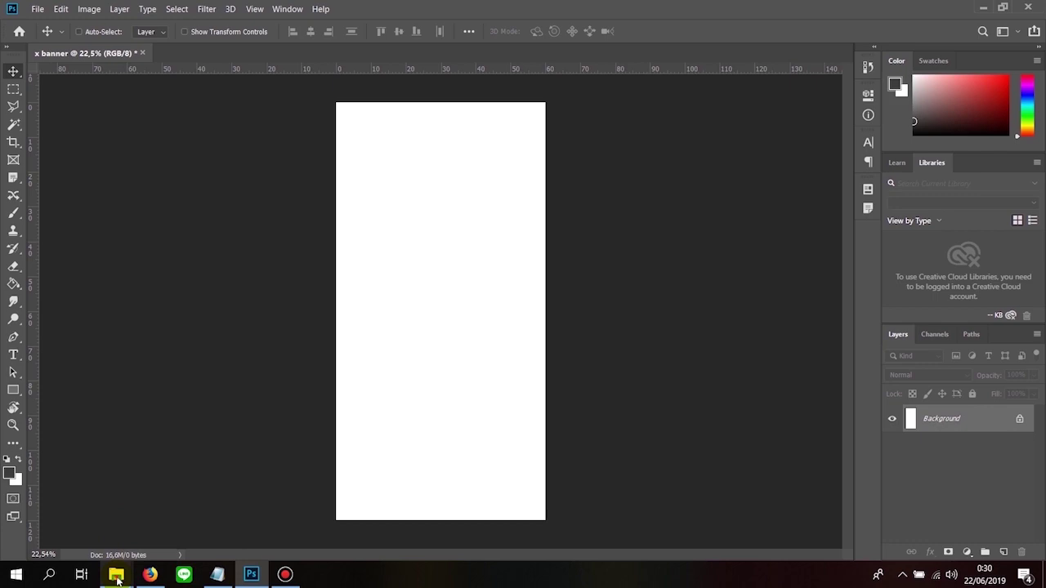
mouse_move(116, 574)
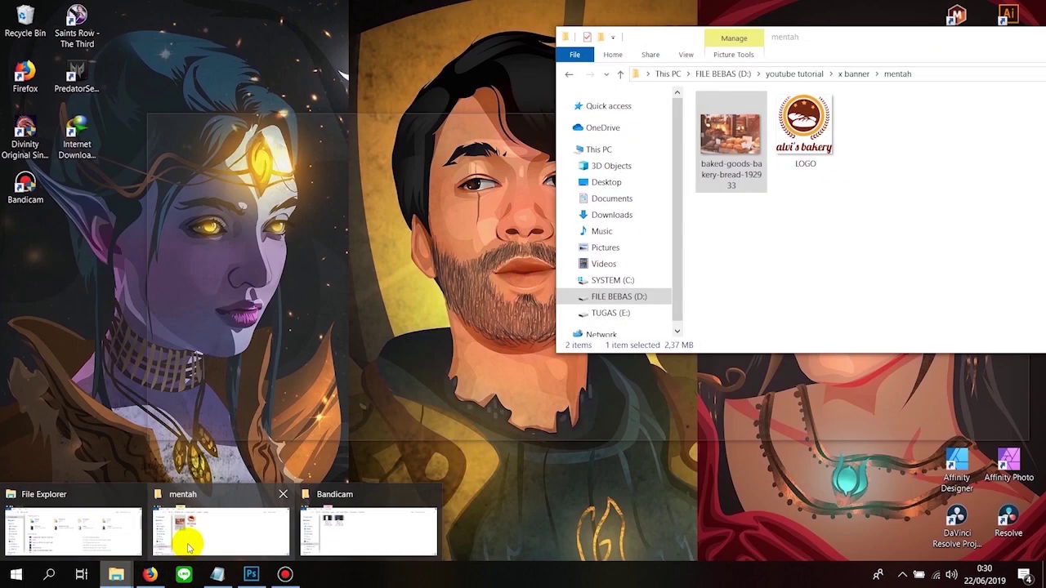
Step: Drag the baked-goods photo from the mentah Explorer window onto the Photoshop canvas
left_click(188, 545)
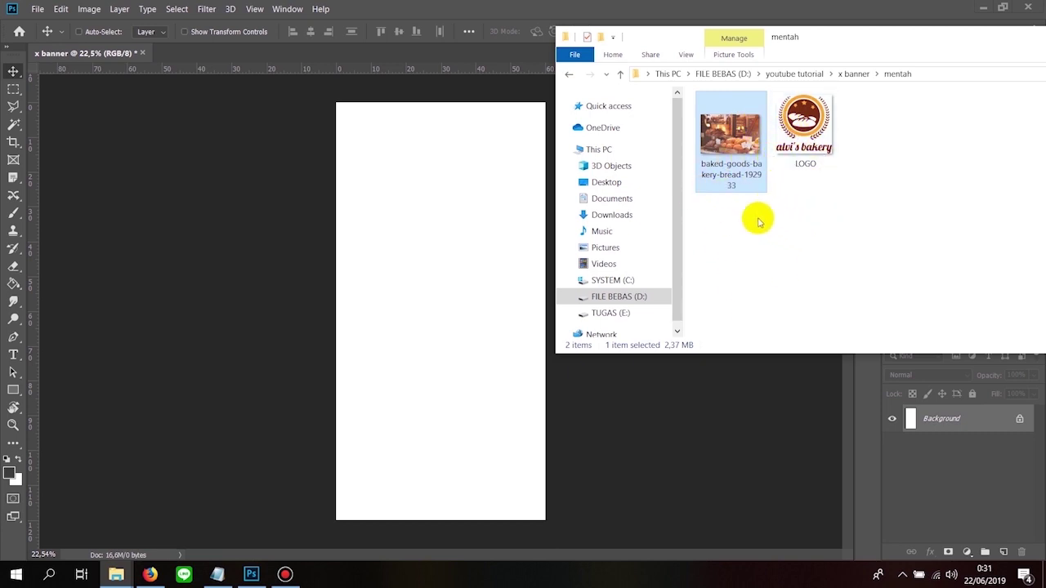
left_click(806, 164)
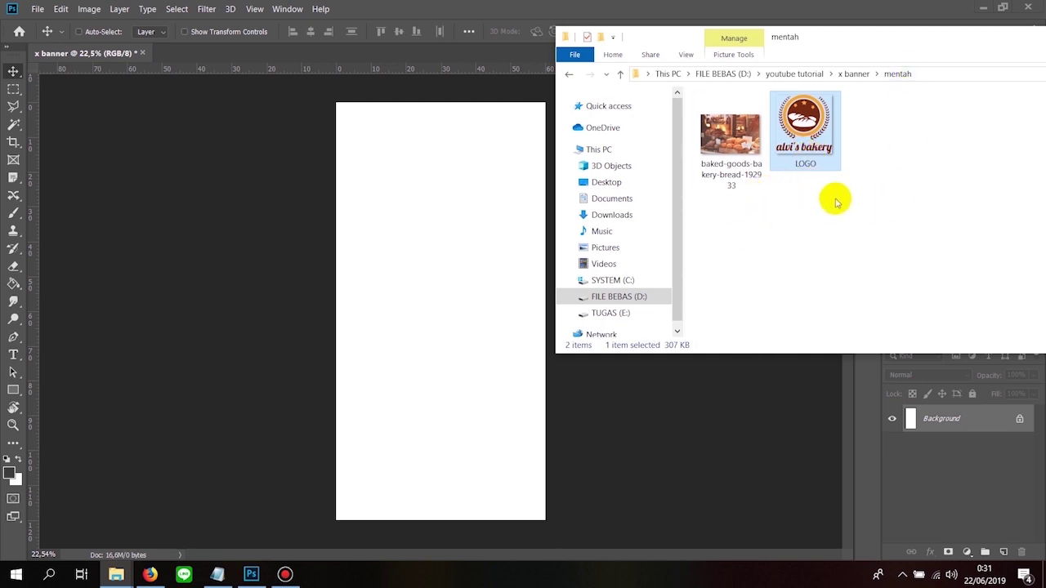
left_click_drag(731, 176, 724, 212)
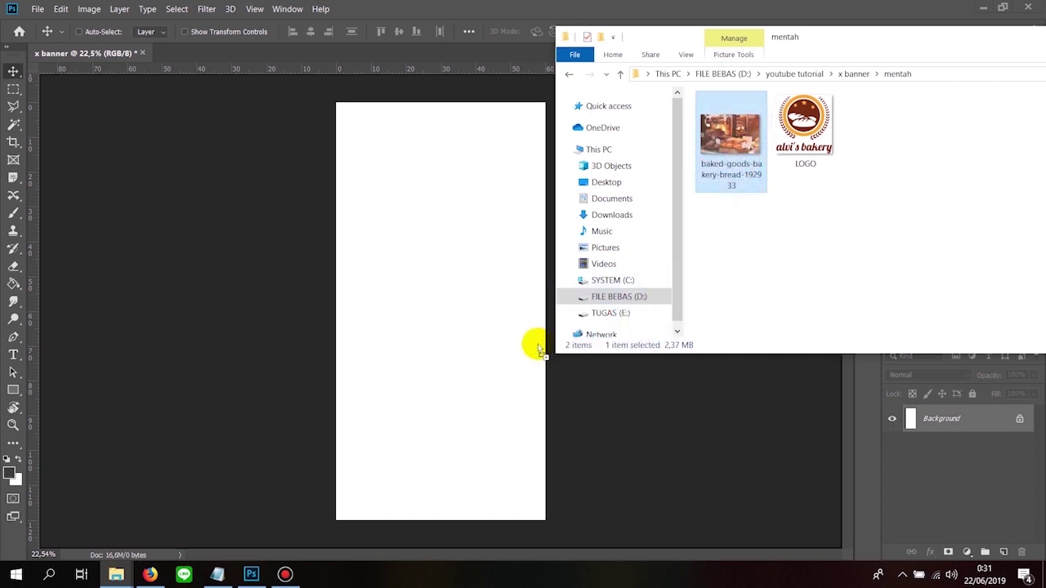
left_click_drag(724, 212, 433, 304)
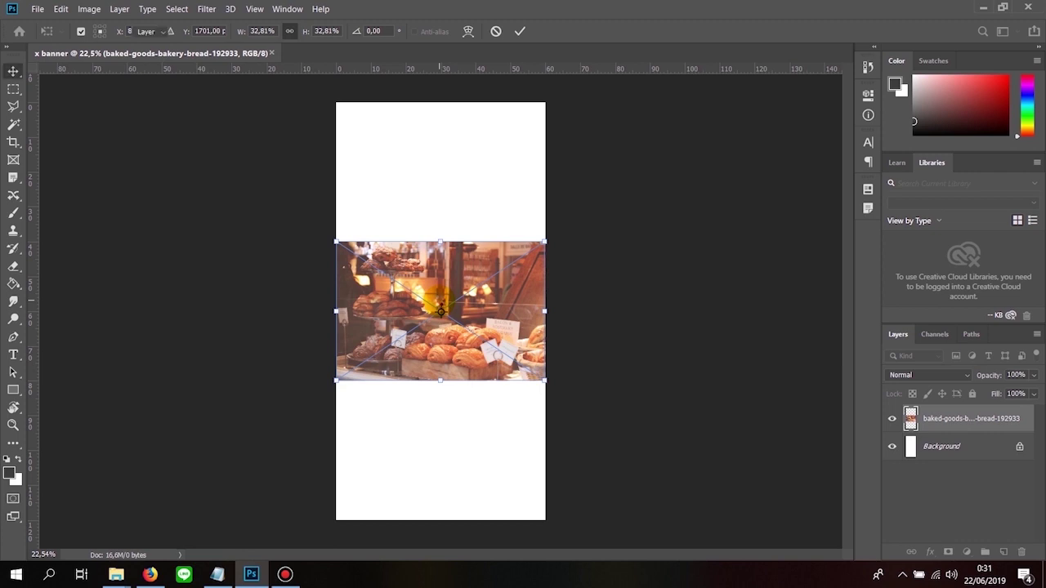
Step: Commit the placed bakery photo, then free-transform it larger and shift it left
key("Return")
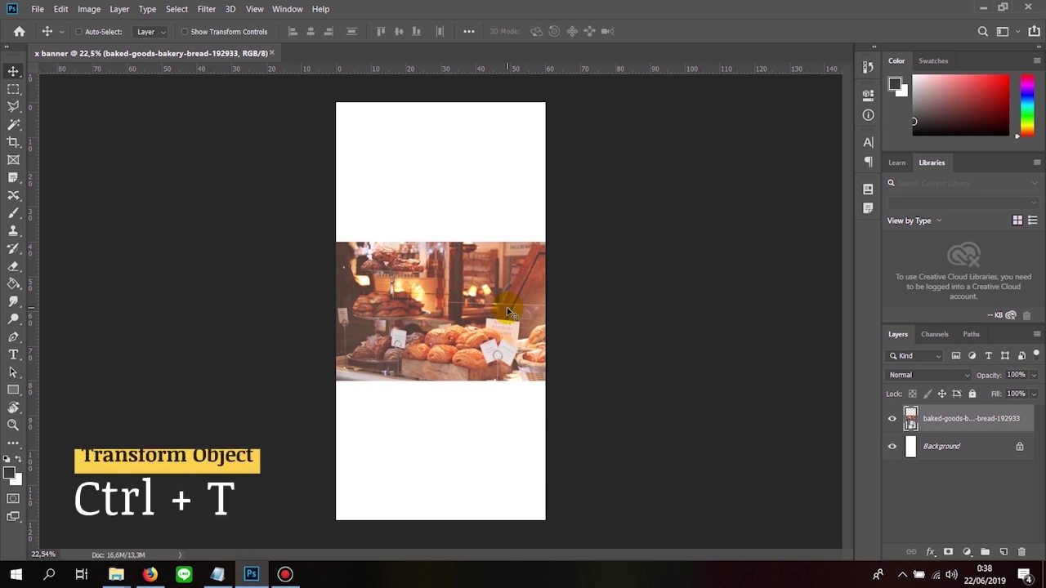
key("ctrl")
key("ctrl+t")
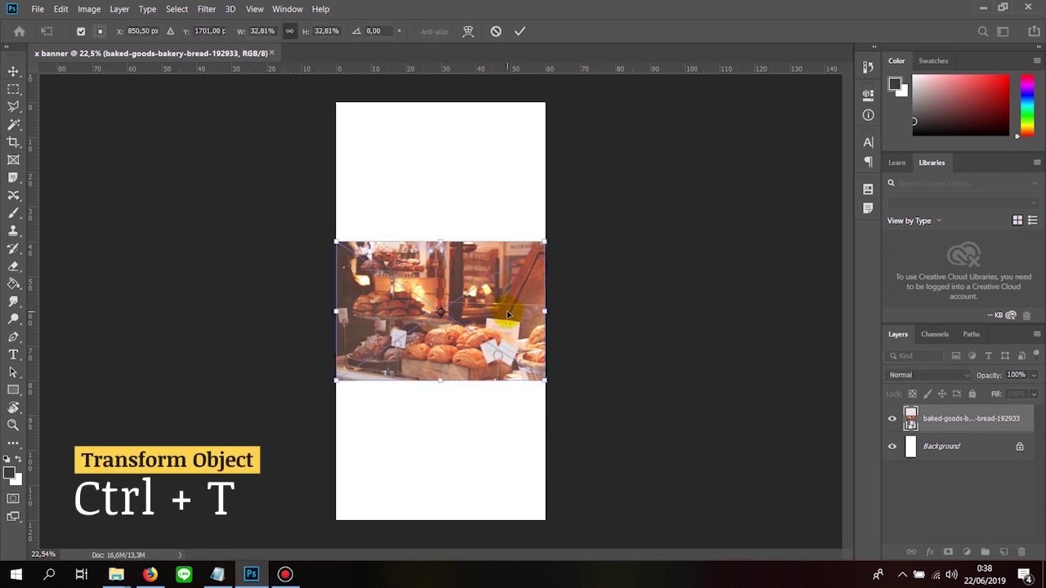
left_click_drag(544, 382, 680, 482)
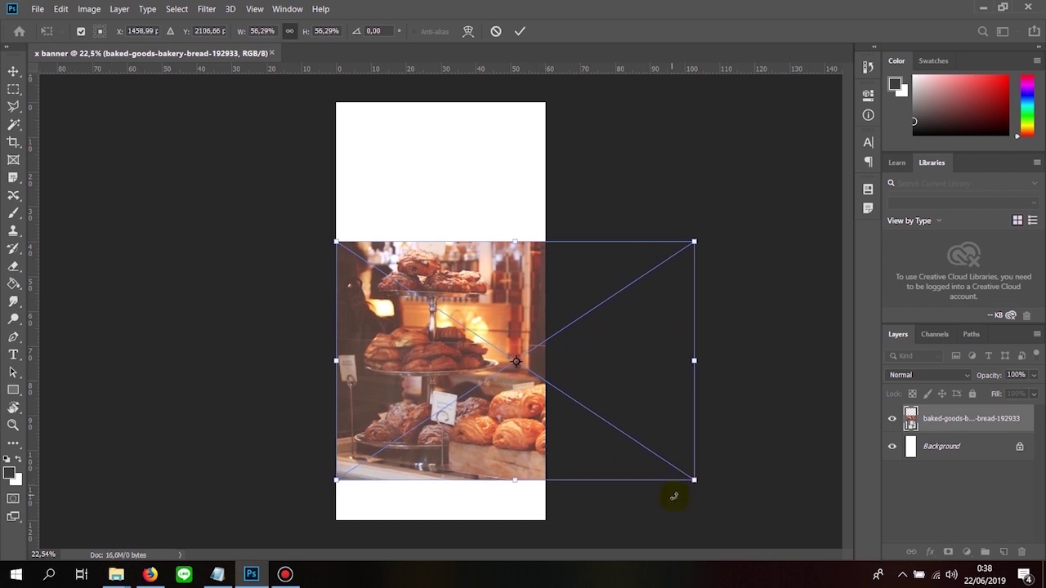
mouse_move(690, 481)
left_mouse_down()
mouse_move(587, 404)
mouse_move(604, 410)
mouse_move(534, 380)
mouse_move(532, 300)
mouse_move(529, 343)
mouse_move(530, 305)
mouse_move(528, 327)
mouse_move(597, 401)
mouse_move(537, 343)
mouse_move(673, 435)
left_mouse_up()
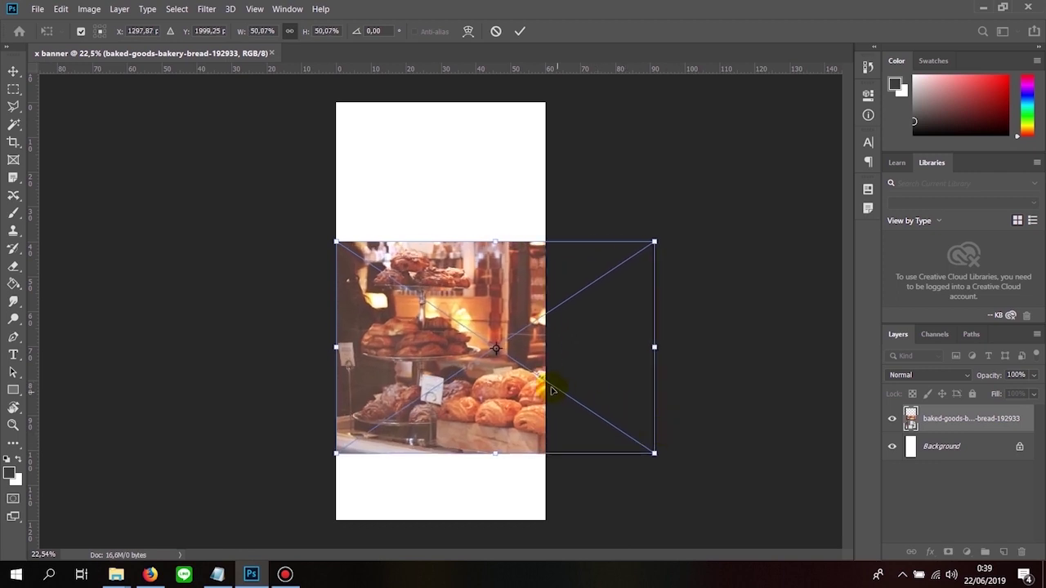
left_click_drag(535, 409, 488, 400)
left_click_drag(474, 383, 459, 364)
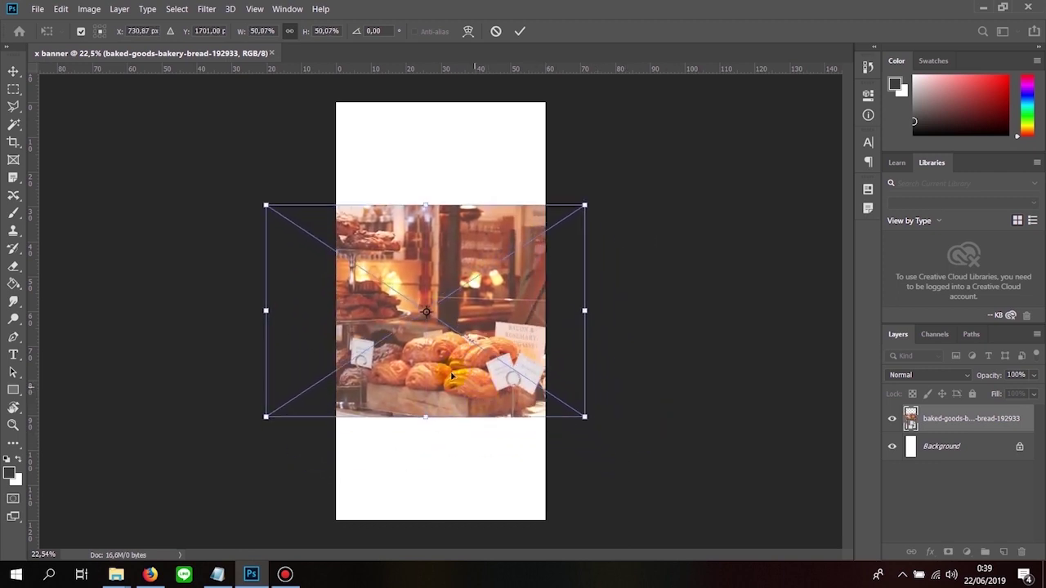
Step: Flip the photo horizontally and move it into the banner's bottom half
right_click(430, 357)
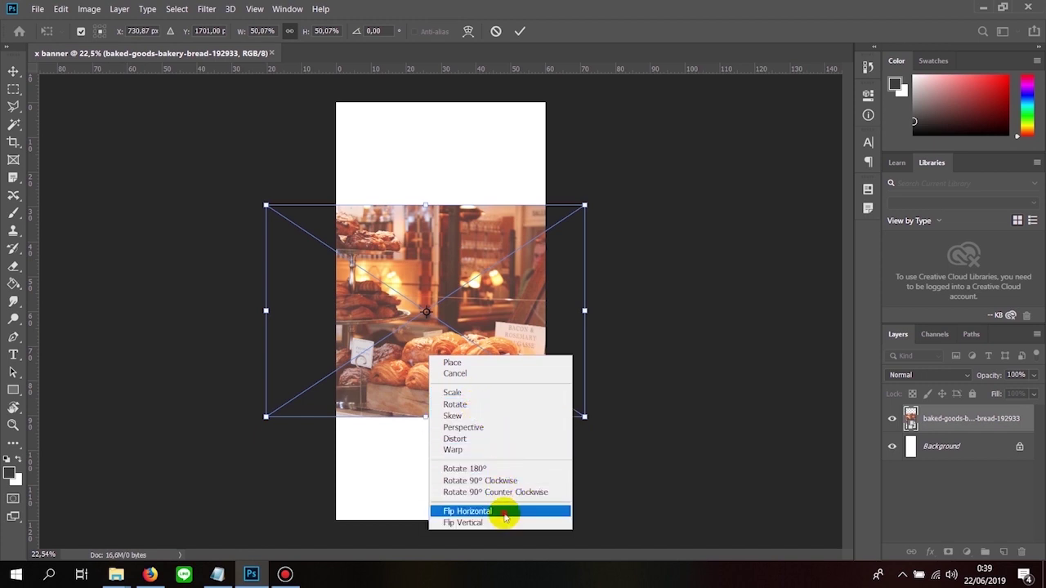
left_click(491, 510)
mouse_move(501, 403)
left_mouse_down()
mouse_move(451, 448)
mouse_move(462, 499)
left_mouse_up()
key("Return")
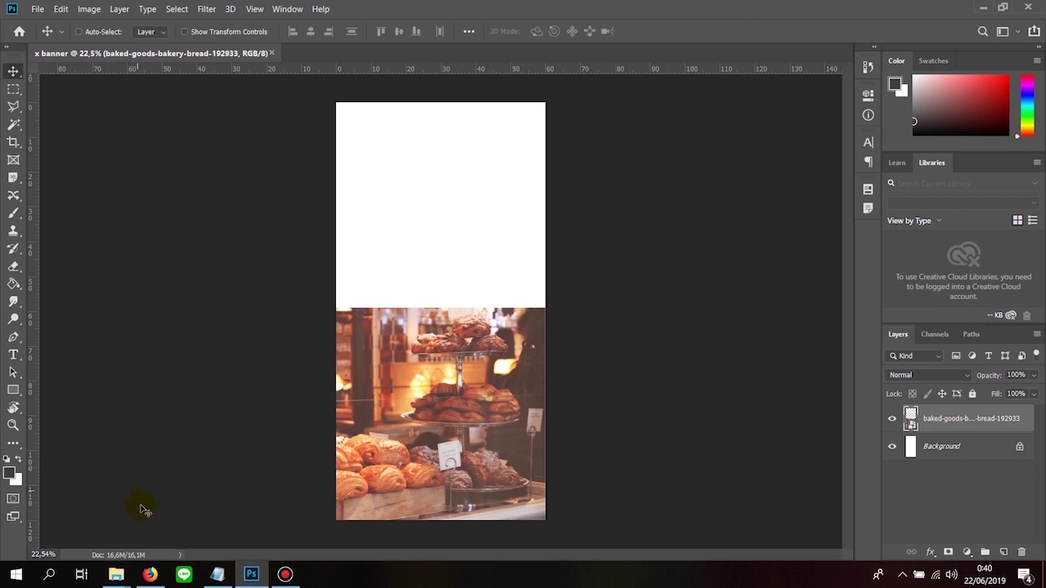
left_click(116, 574)
mouse_move(220, 531)
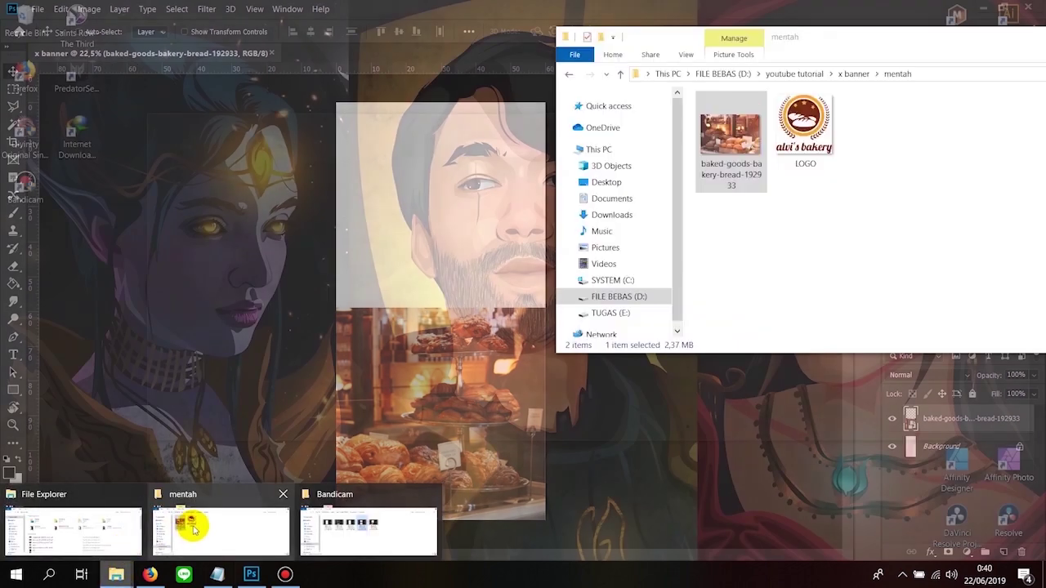
Step: Drag the LOGO image onto the banner, shrinking and centring it near the top
left_click(194, 530)
left_click(805, 155)
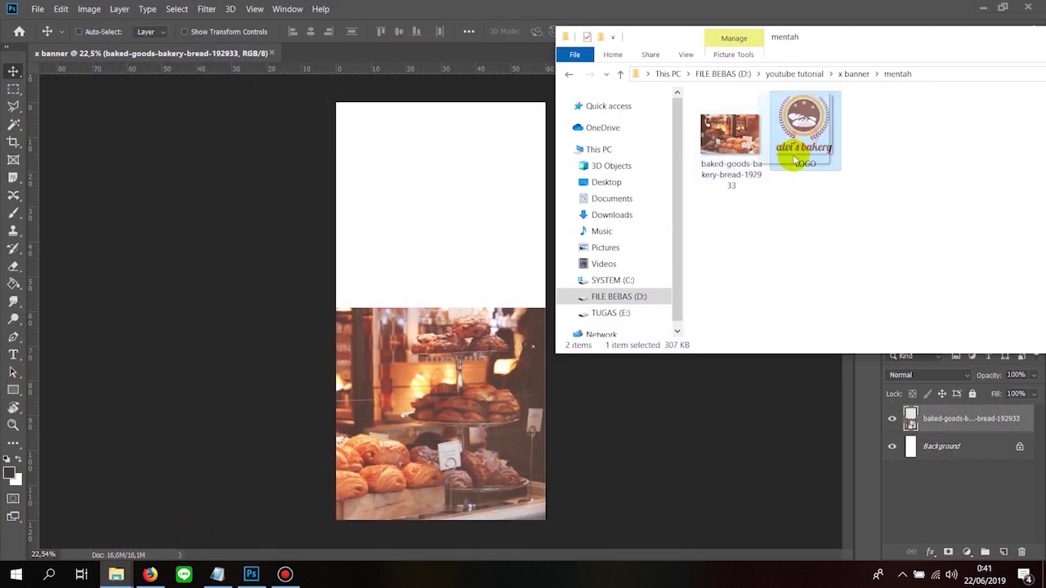
left_click_drag(800, 163, 409, 169)
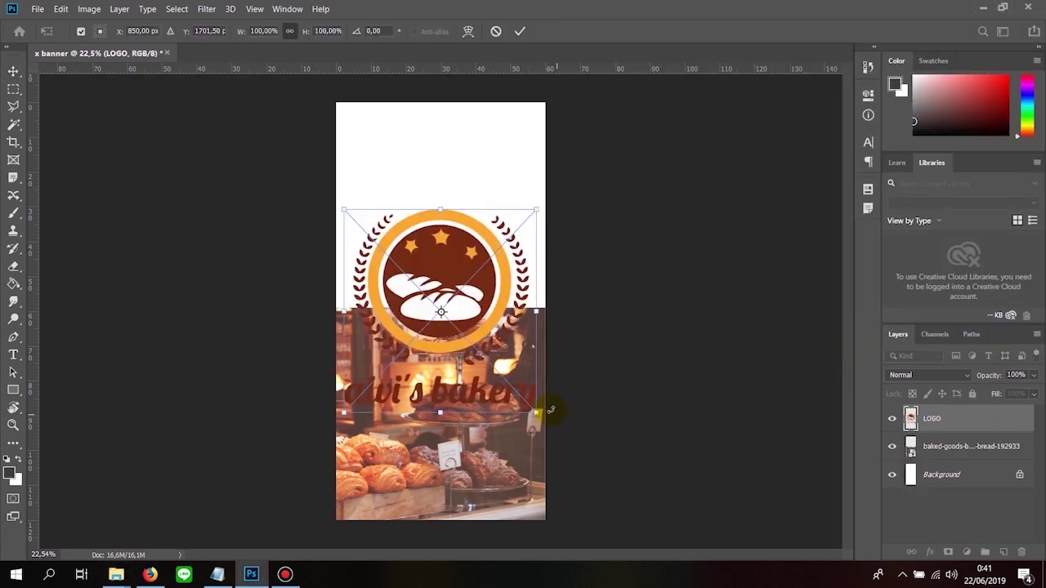
mouse_move(536, 419)
left_mouse_down()
mouse_move(436, 278)
mouse_move(451, 164)
mouse_move(440, 181)
left_mouse_up()
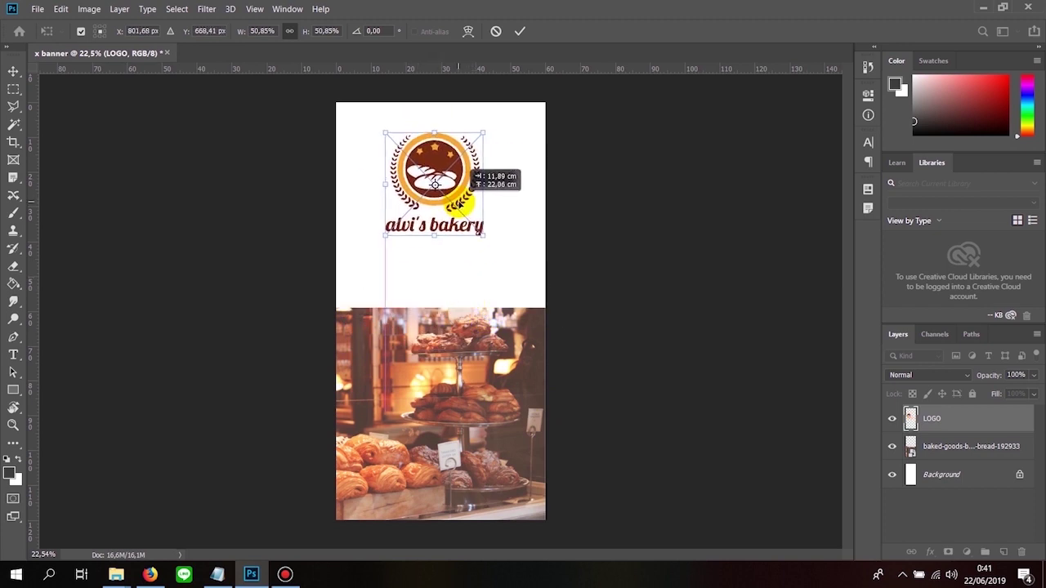
key("Return")
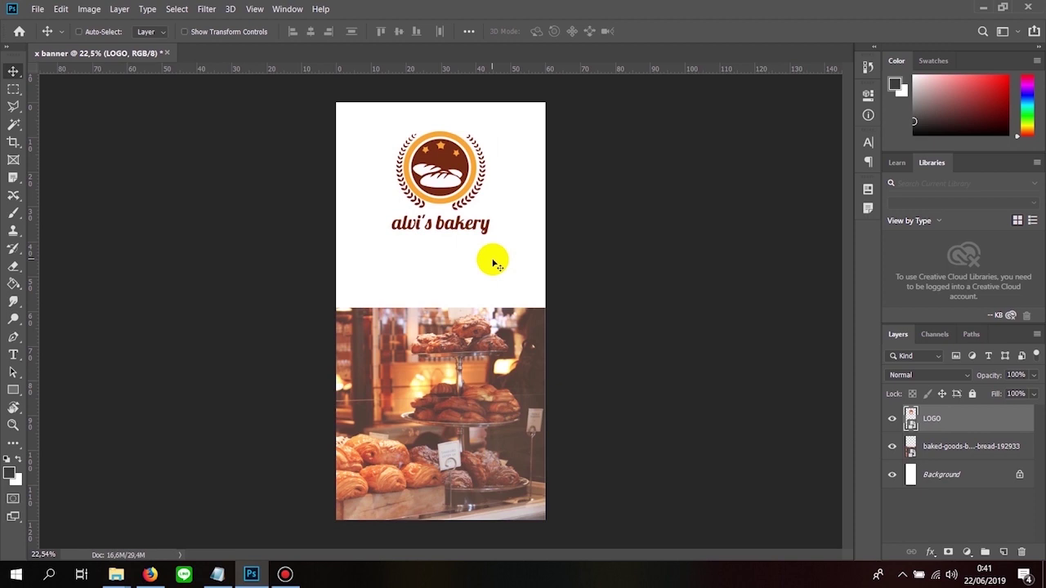
Step: Scale the logo down further to about 37% and zoom in on the canvas
key("ctrl")
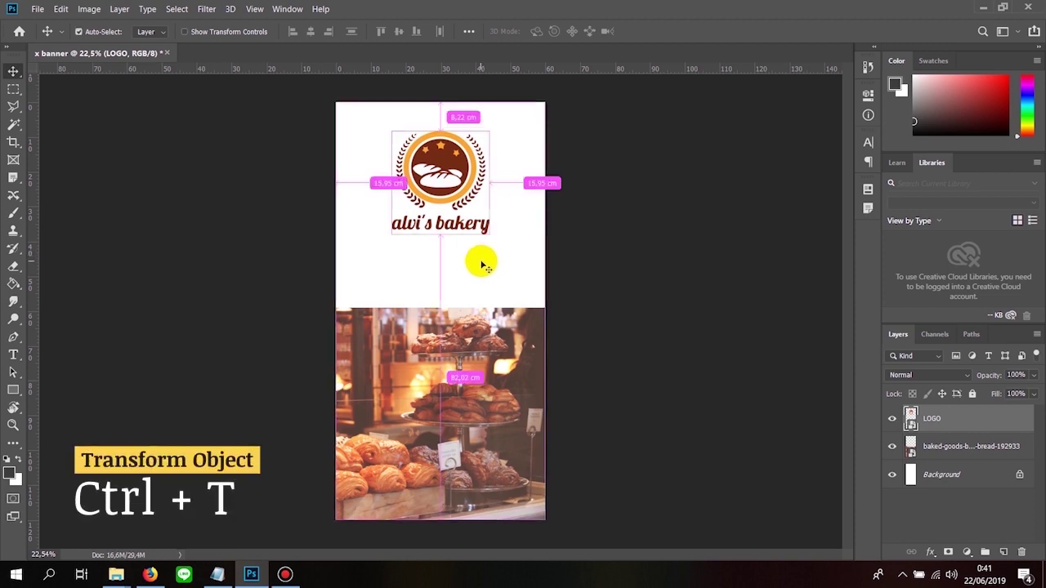
key("ctrl+t")
left_click_drag(489, 234, 467, 192)
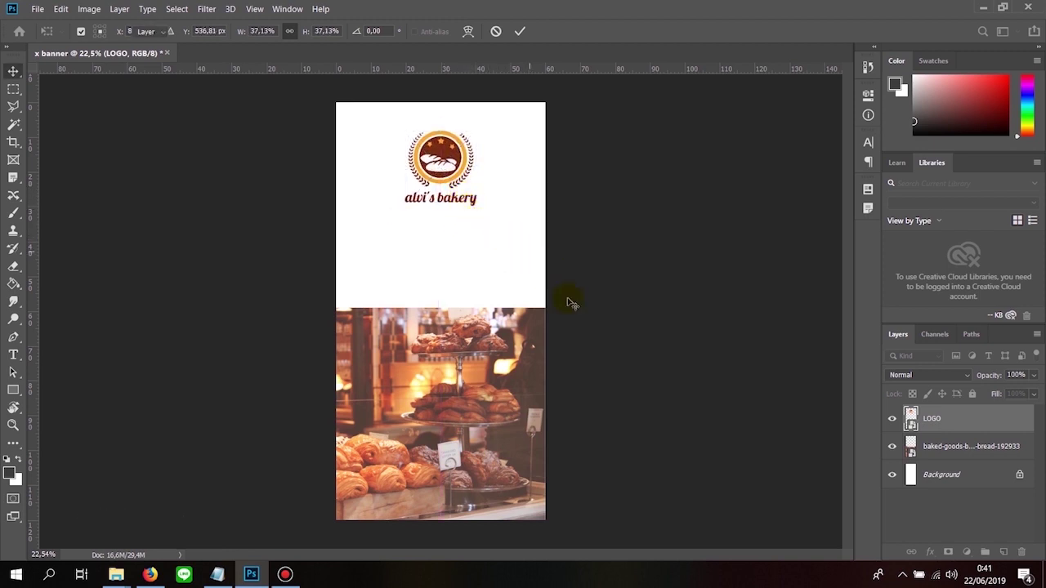
key("Return")
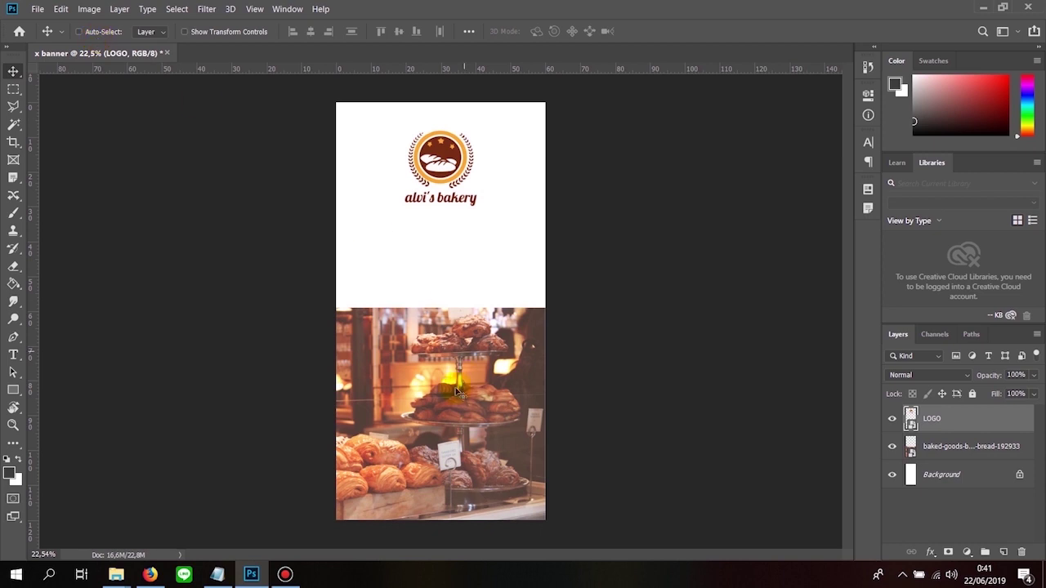
scroll(458, 421, "up", 1)
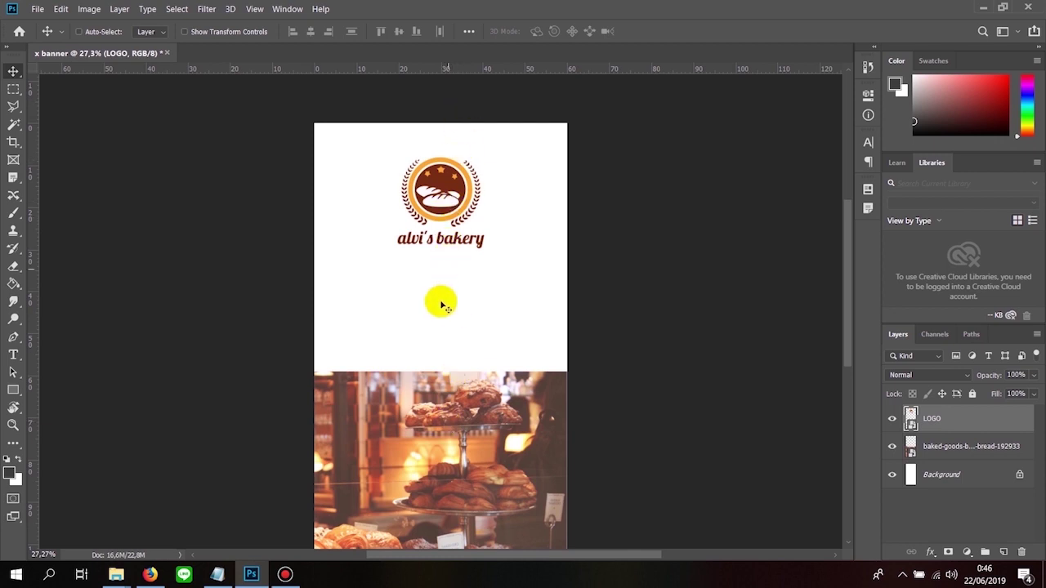
left_click(254, 9)
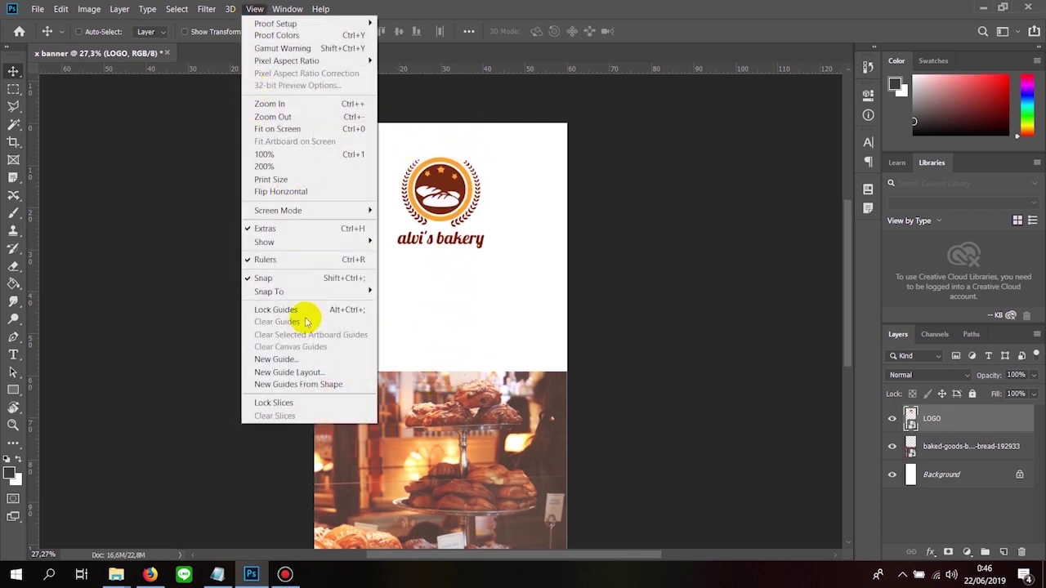
Step: Add a vertical guide at 30 cm down the middle of the banner
left_click(287, 359)
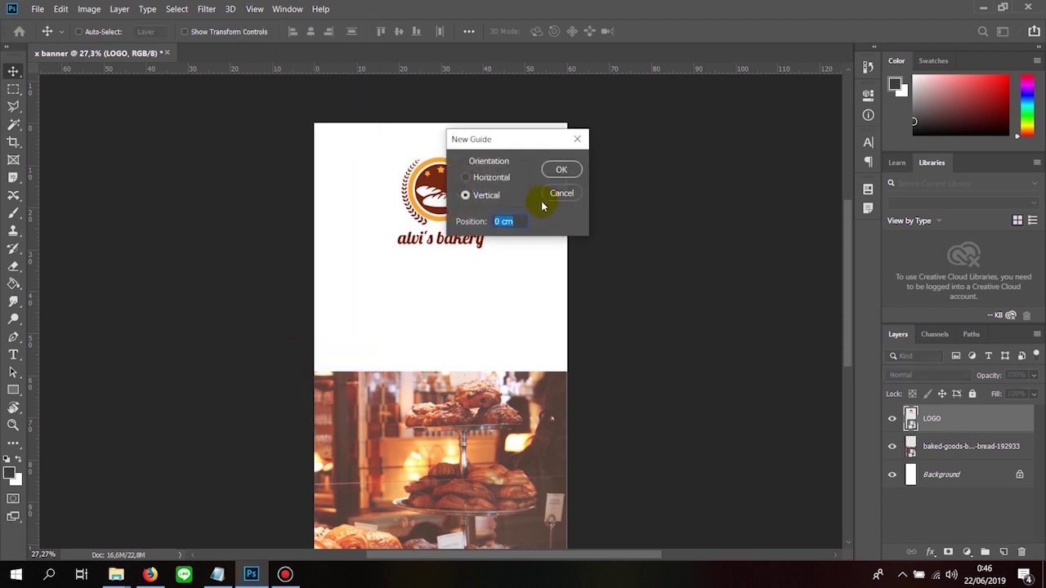
left_click(517, 220)
type("50")
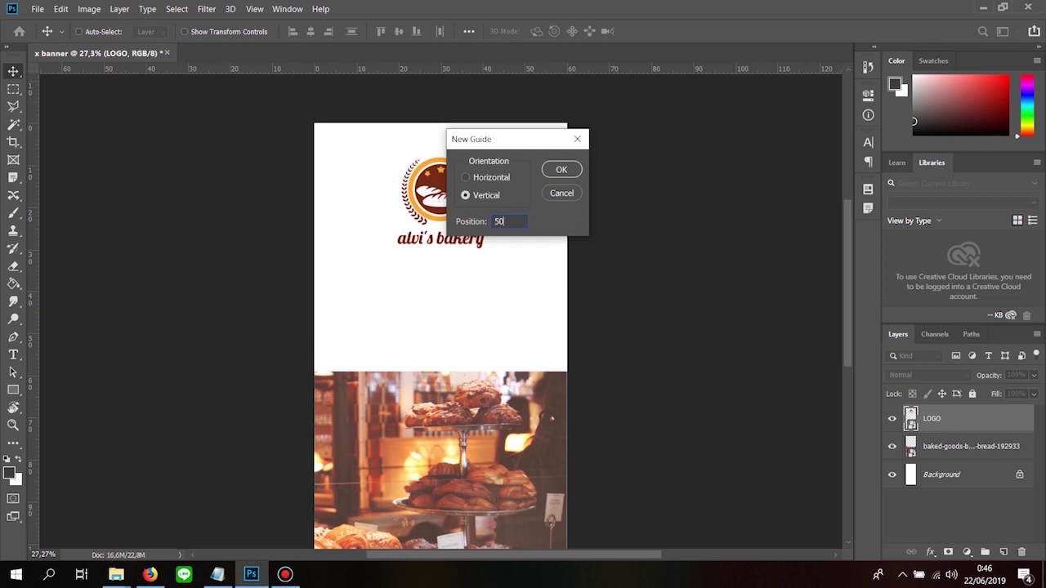
left_click(546, 180)
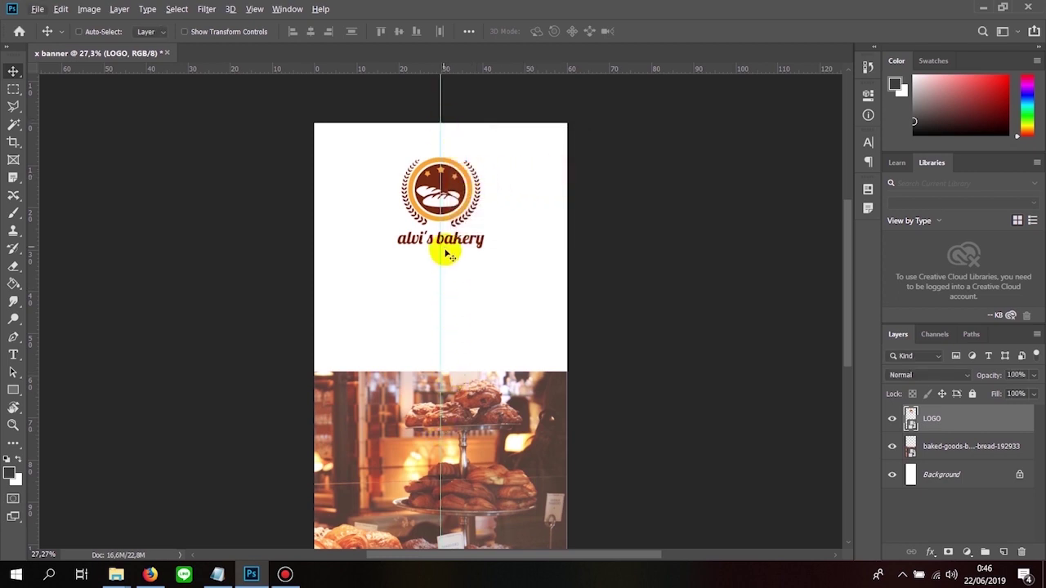
scroll(470, 278, "up", 1)
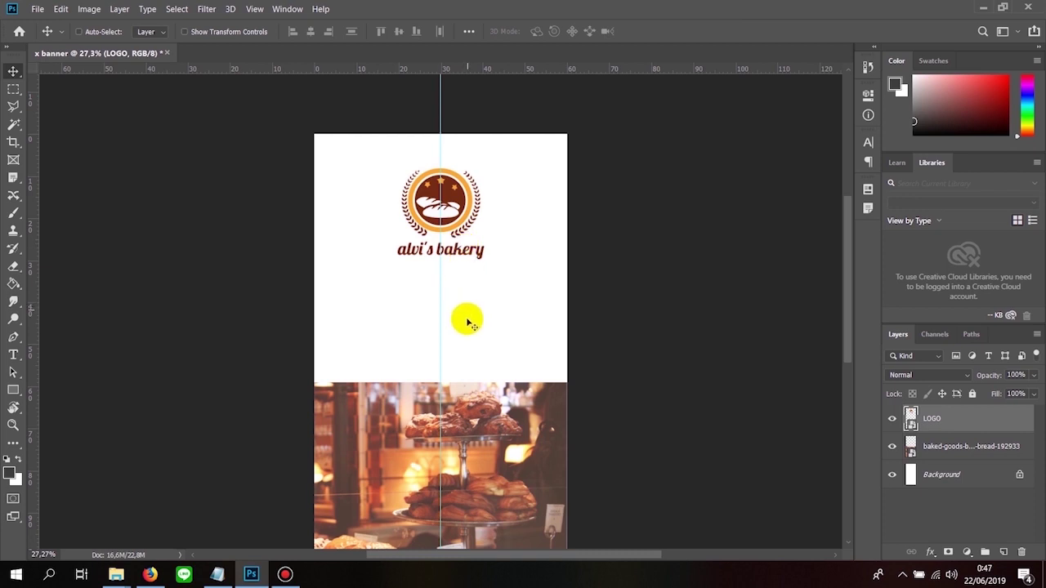
scroll(467, 317, "down", 5)
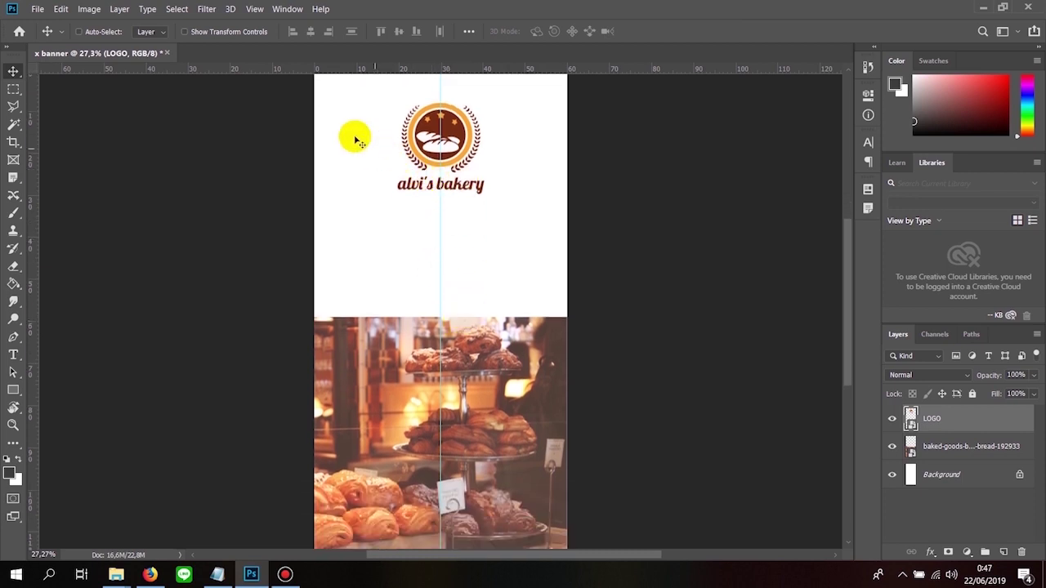
Step: Toggle guide visibility off and back on so the guide stays shown
left_click(255, 10)
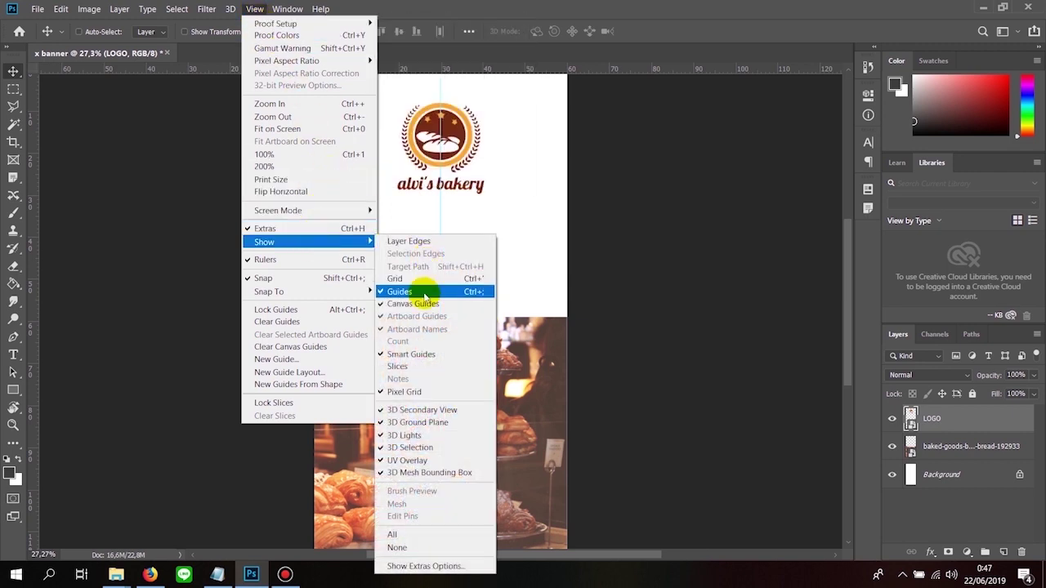
mouse_move(309, 242)
left_click(424, 293)
scroll(436, 276, "up", 1)
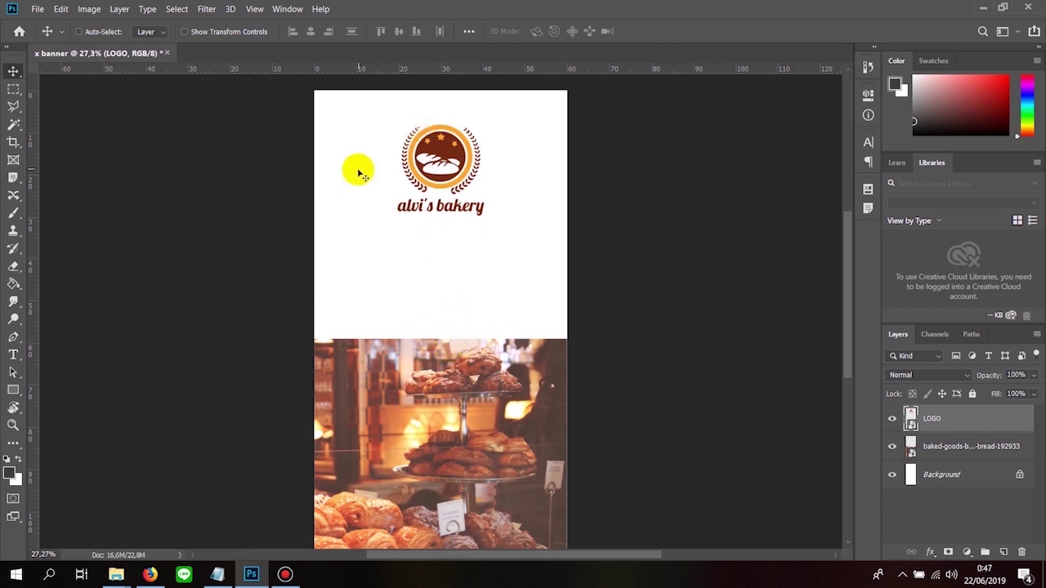
left_click(254, 10)
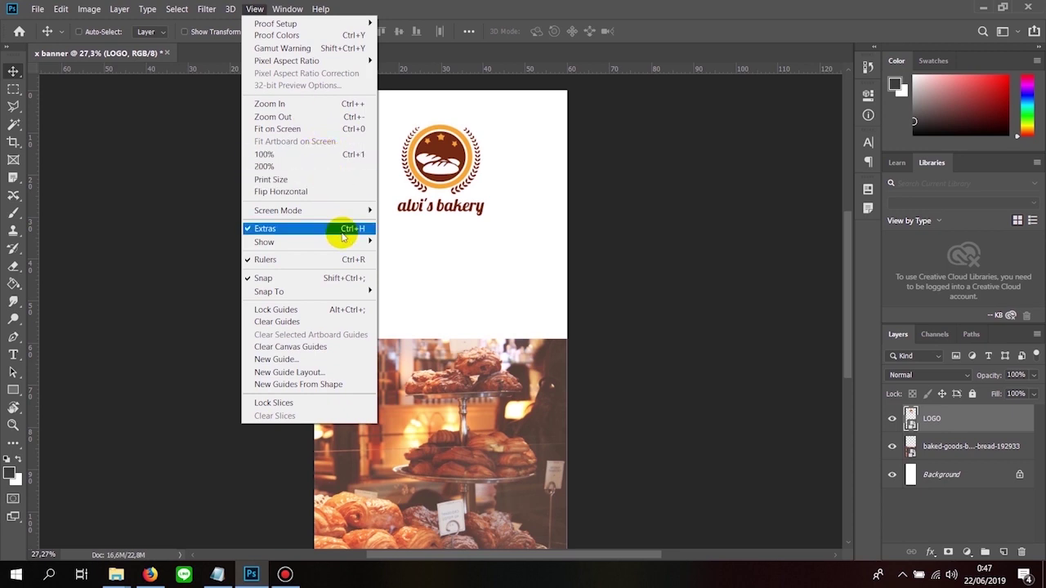
mouse_move(265, 242)
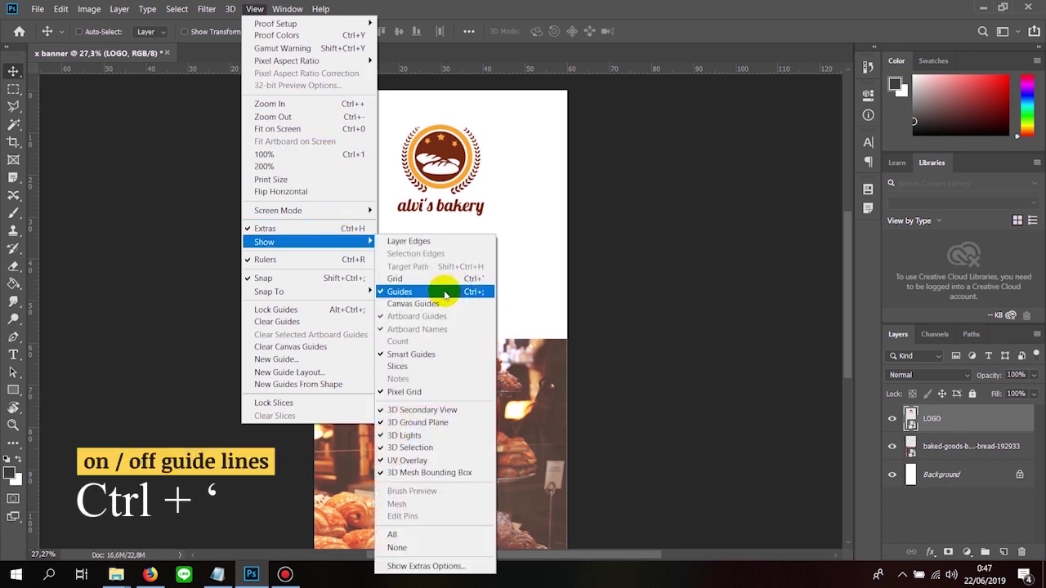
left_click(446, 292)
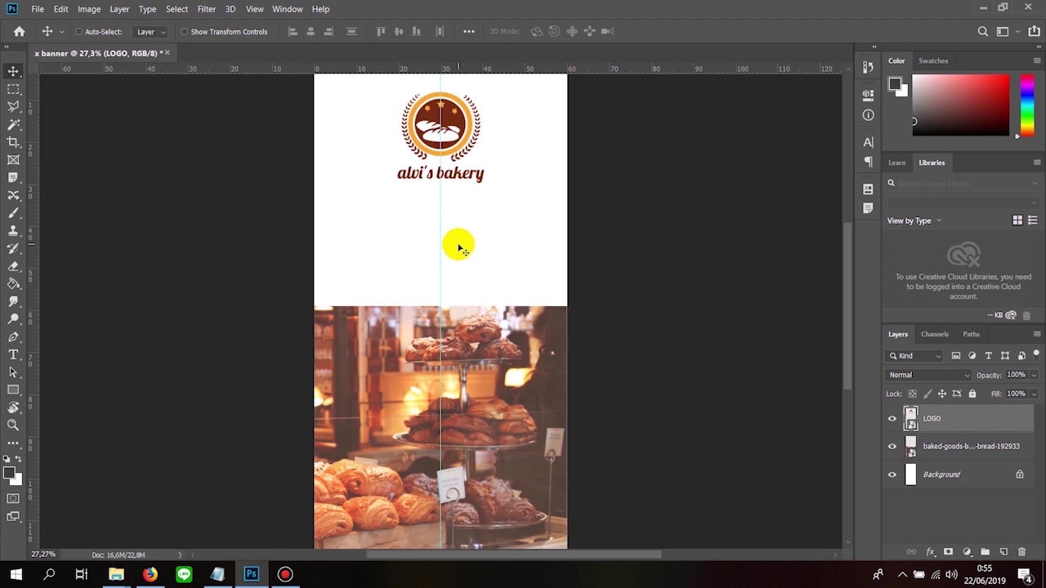
left_click(14, 356)
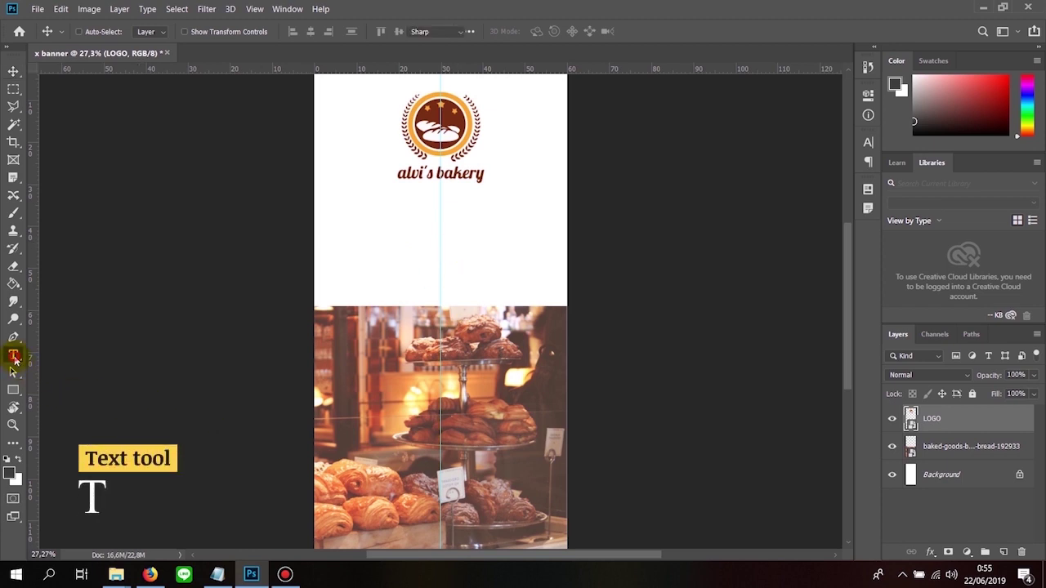
Step: Type the 'Promo hari jumat' headline below the logo
left_click(402, 241)
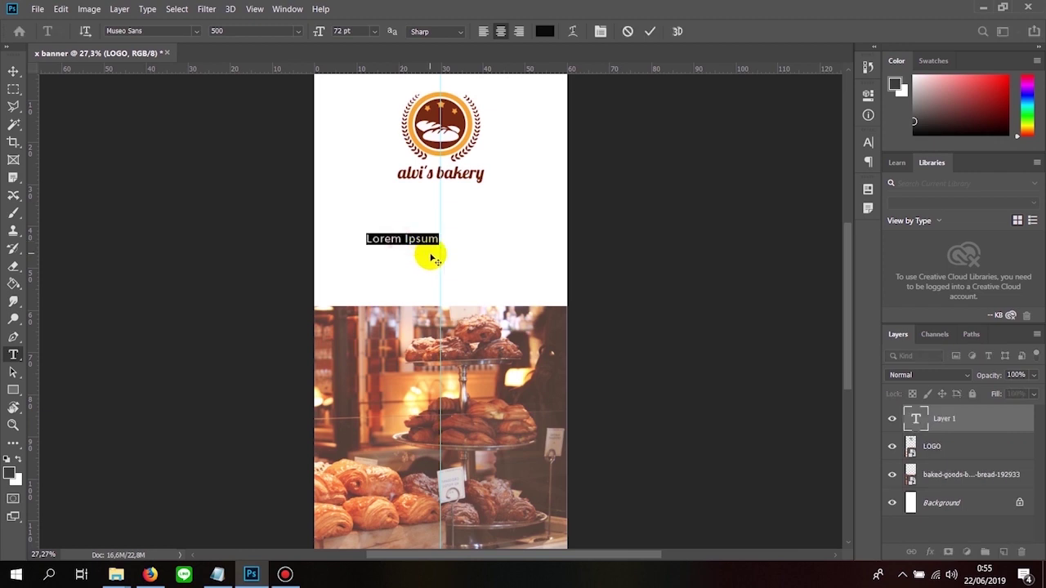
type("PRO")
type("jumat")
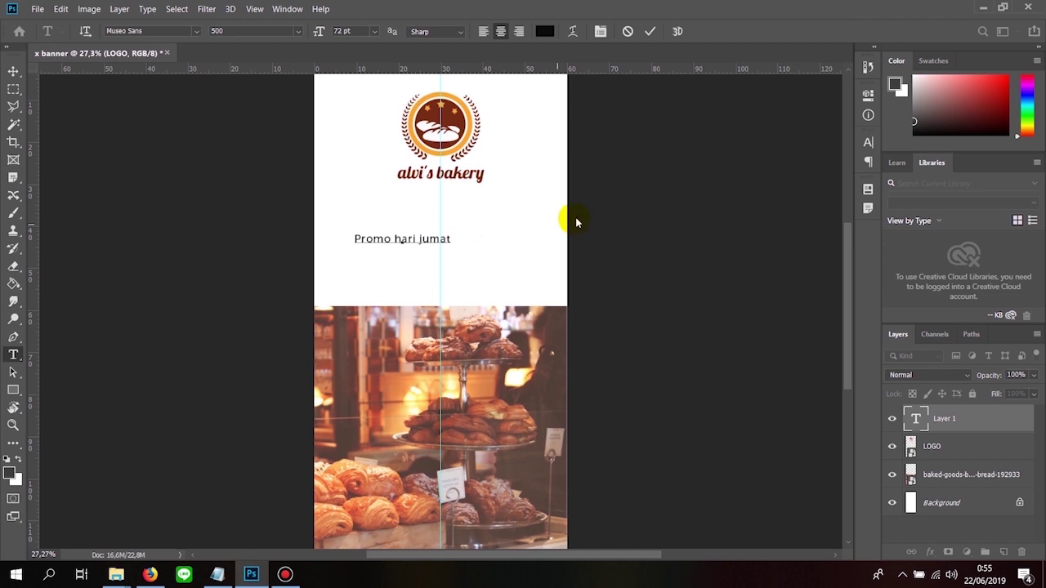
left_click(595, 200)
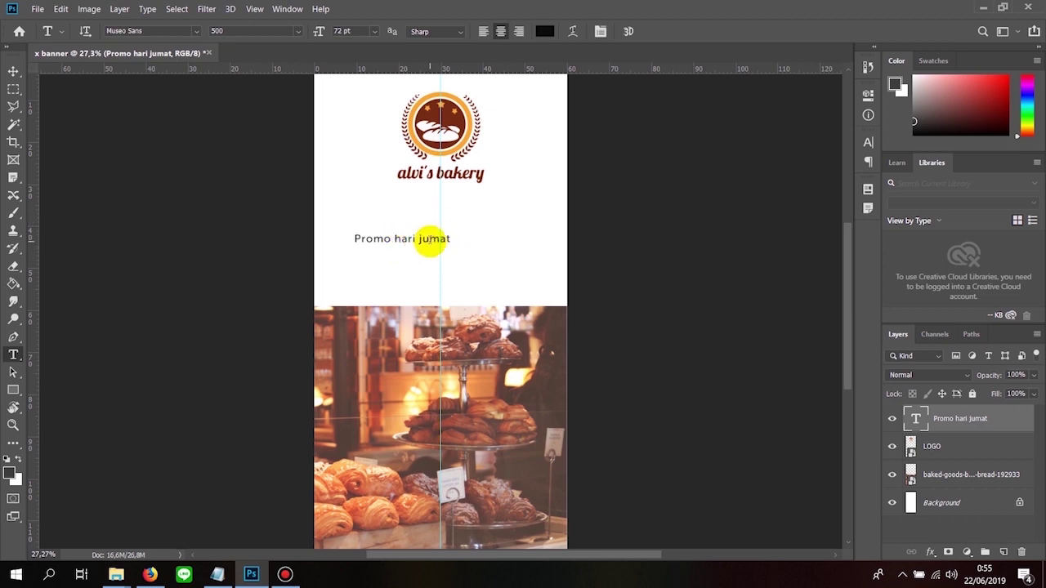
Step: Raise the headline's font size from 72 pt to something larger
triple_click(428, 239)
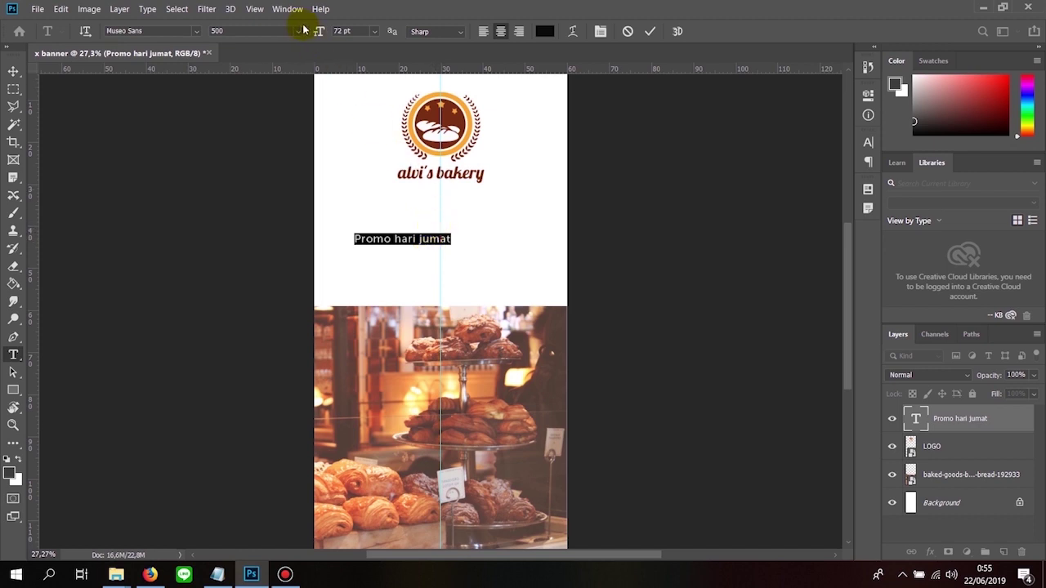
left_click(373, 31)
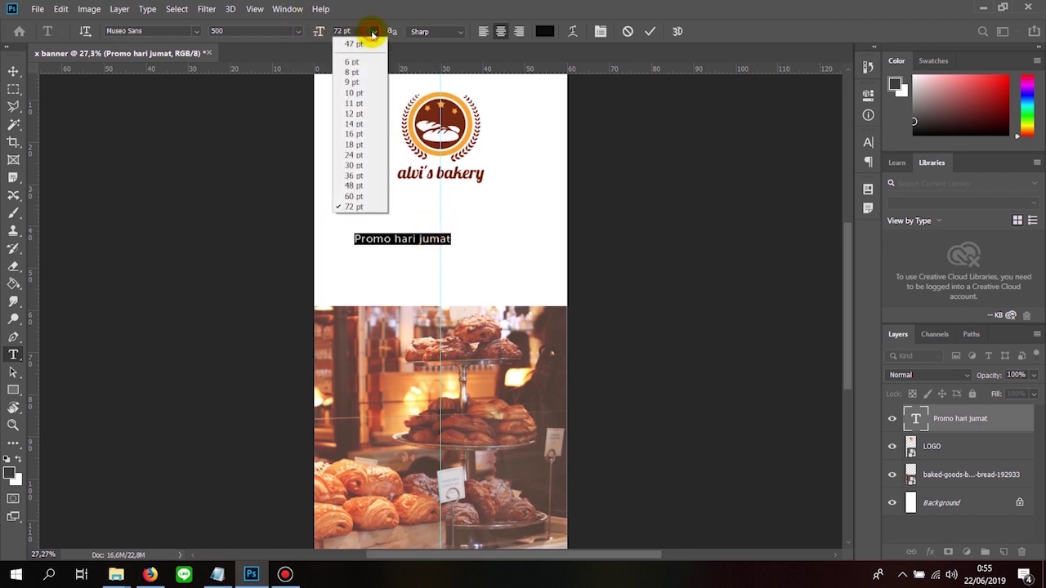
left_click(363, 155)
left_click(373, 31)
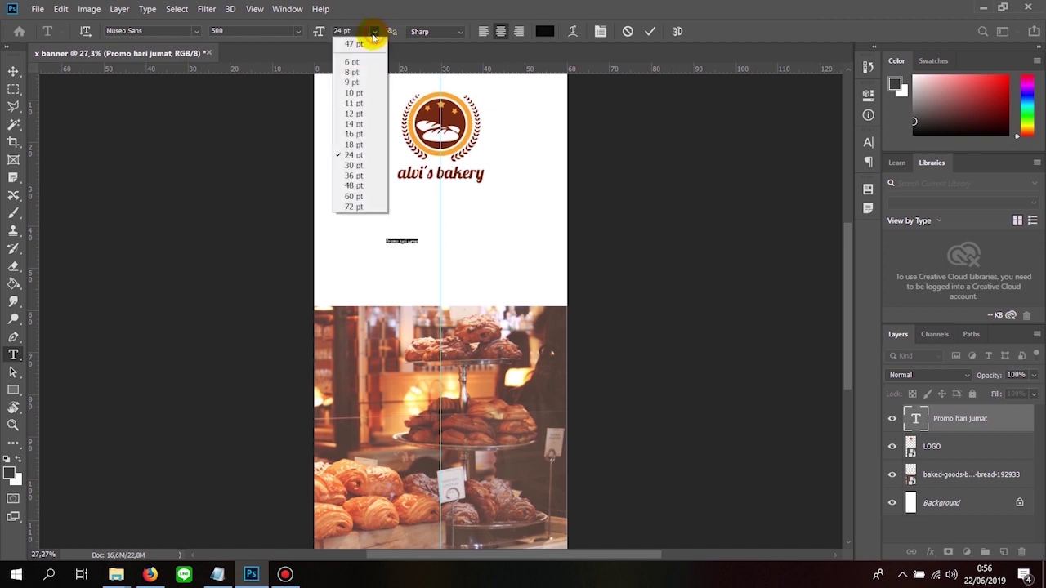
left_click(363, 207)
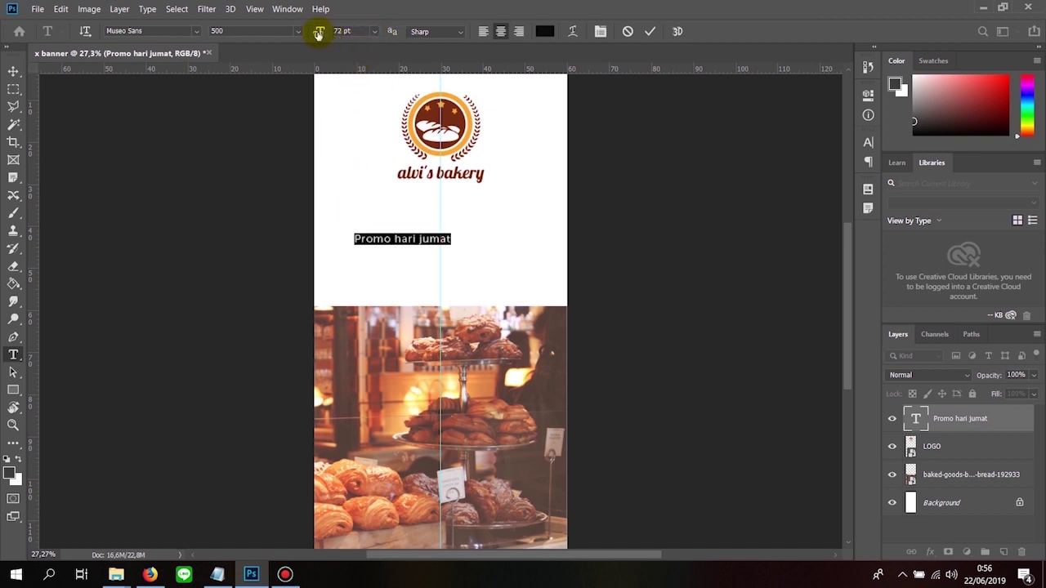
mouse_move(319, 33)
left_mouse_down()
mouse_move(353, 39)
mouse_move(303, 51)
mouse_move(362, 47)
mouse_move(334, 56)
left_mouse_up()
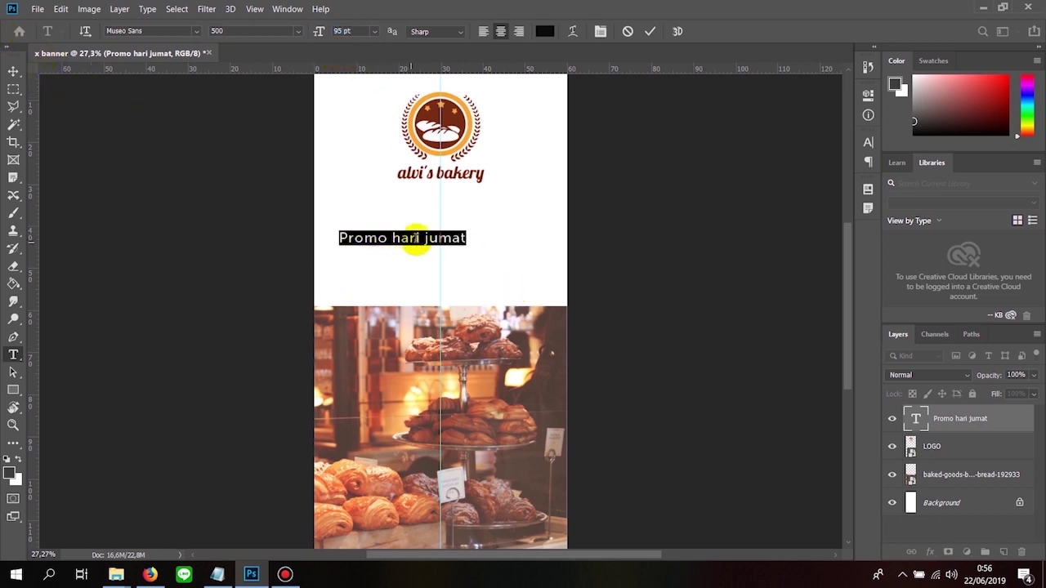
Step: Commit the text and centre the headline on the vertical guide
left_click(413, 238)
left_click(622, 249)
left_click(17, 72)
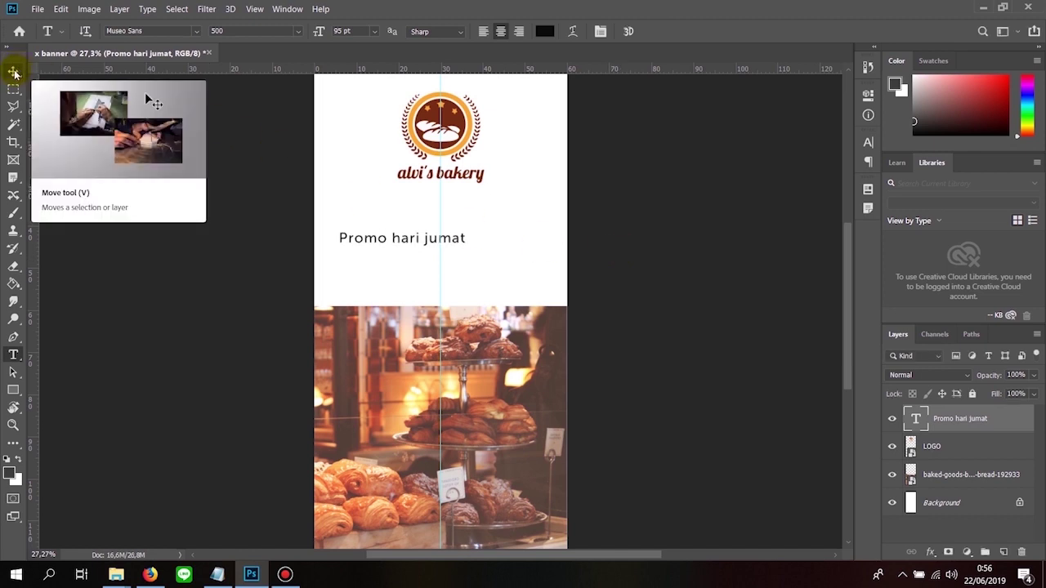
left_click(15, 72)
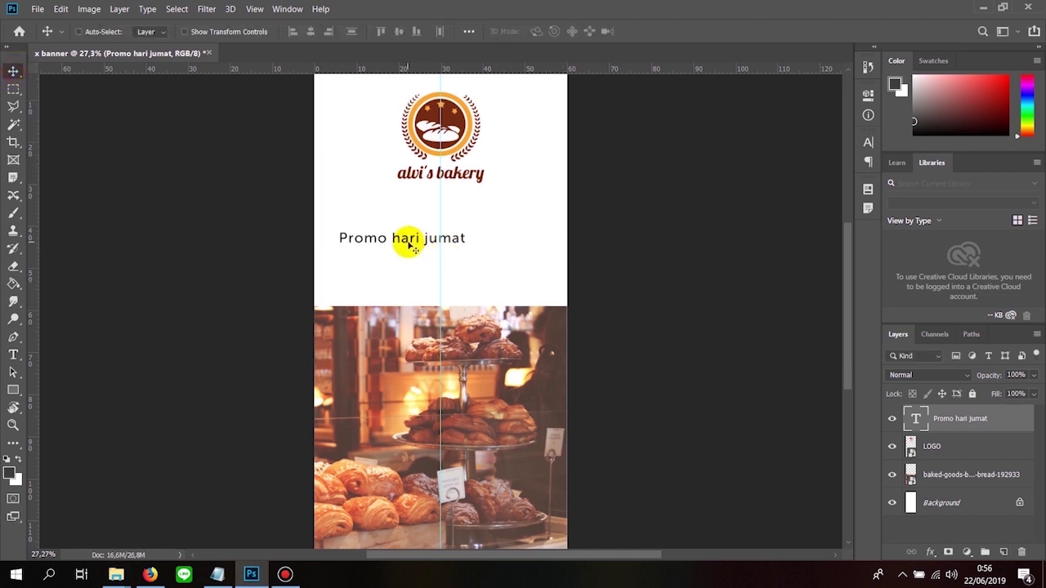
left_click_drag(421, 249, 448, 242)
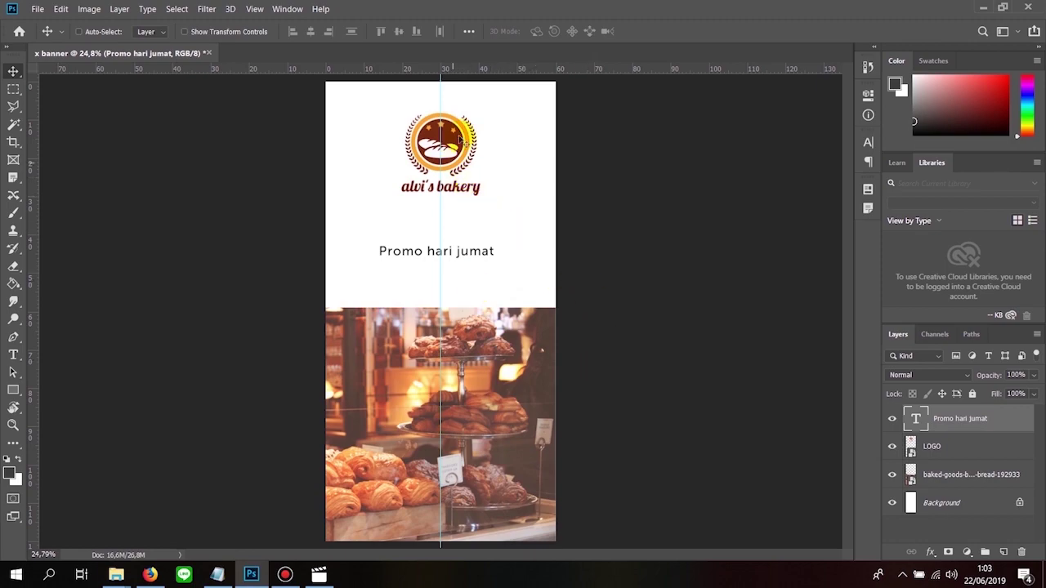
left_click(116, 575)
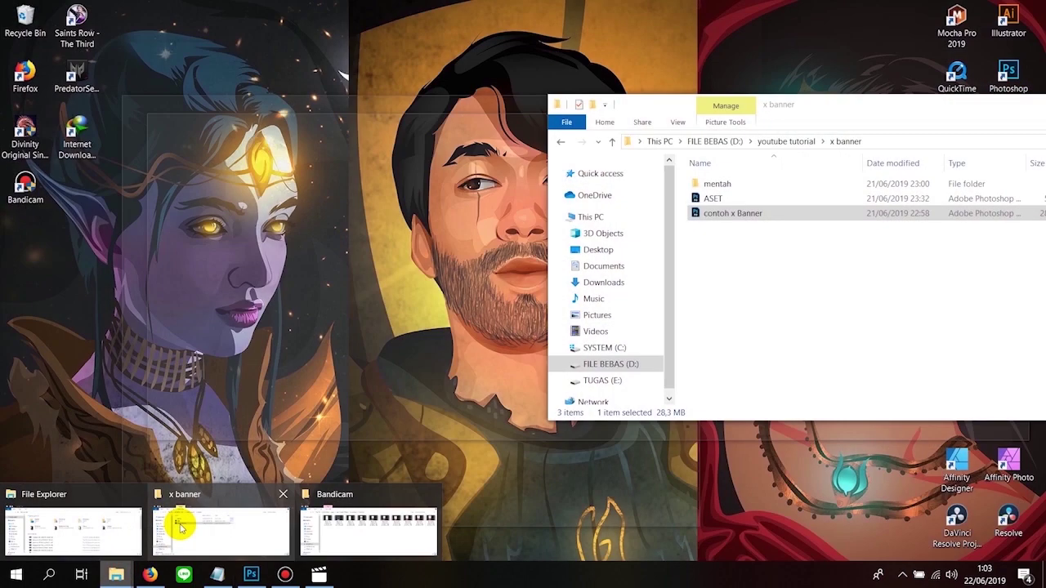
Step: Open contoh x Banner from the x banner folder and hide its guides with Ctrl+;
left_click(175, 525)
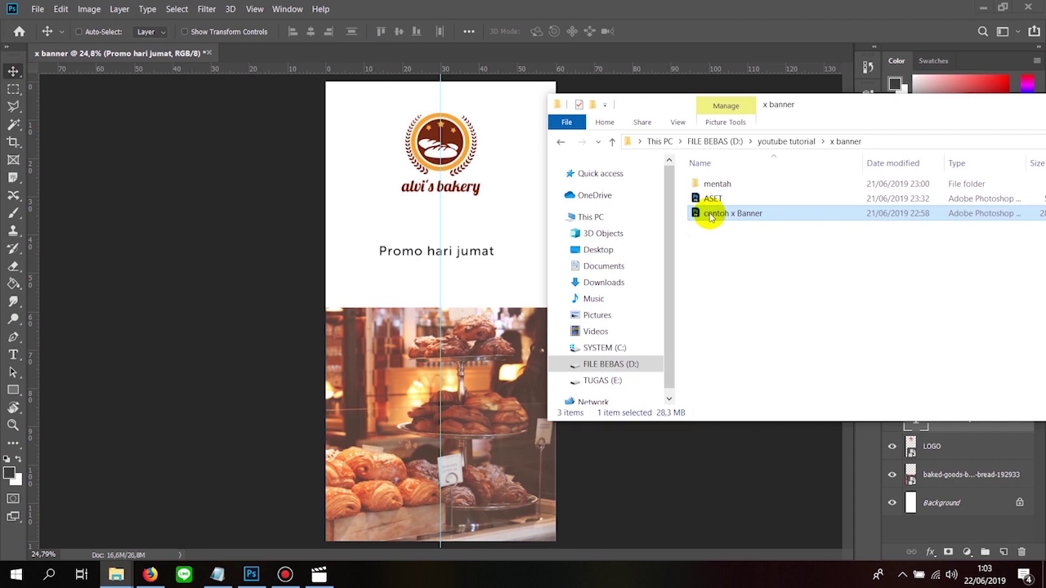
left_click_drag(722, 215, 335, 62)
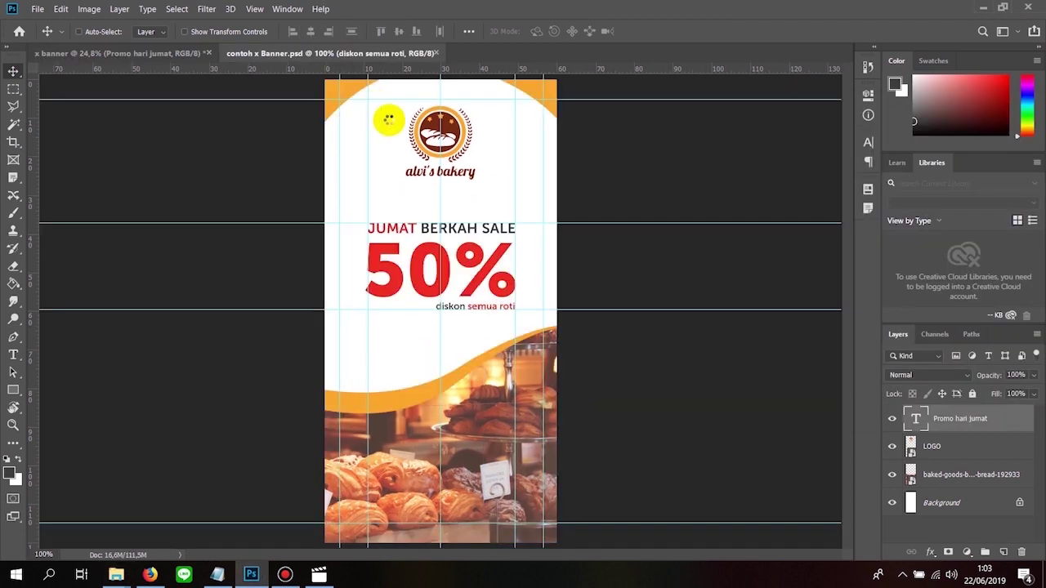
scroll(494, 190, "down", 1)
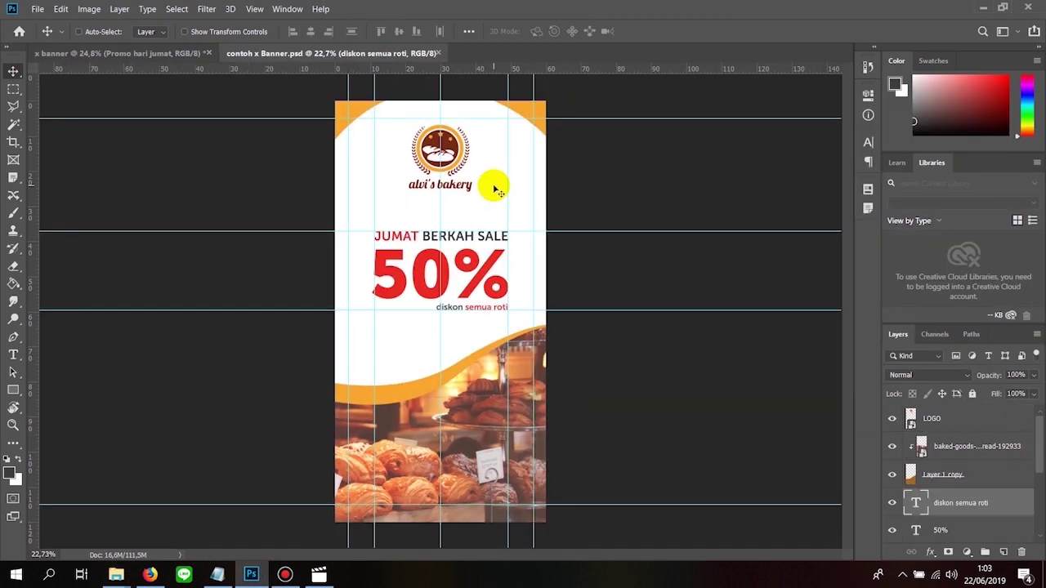
key("ctrl+semicolon")
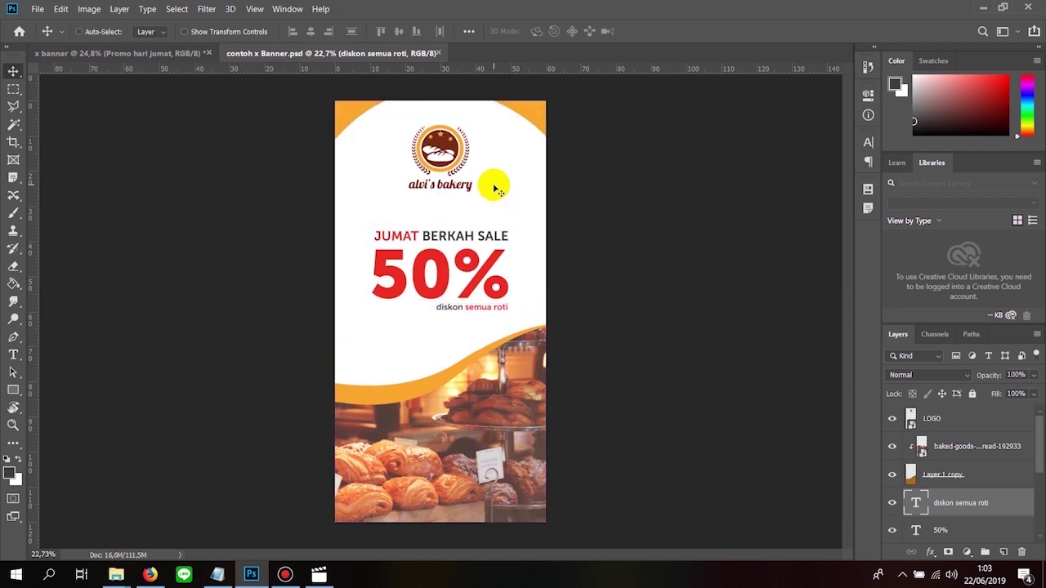